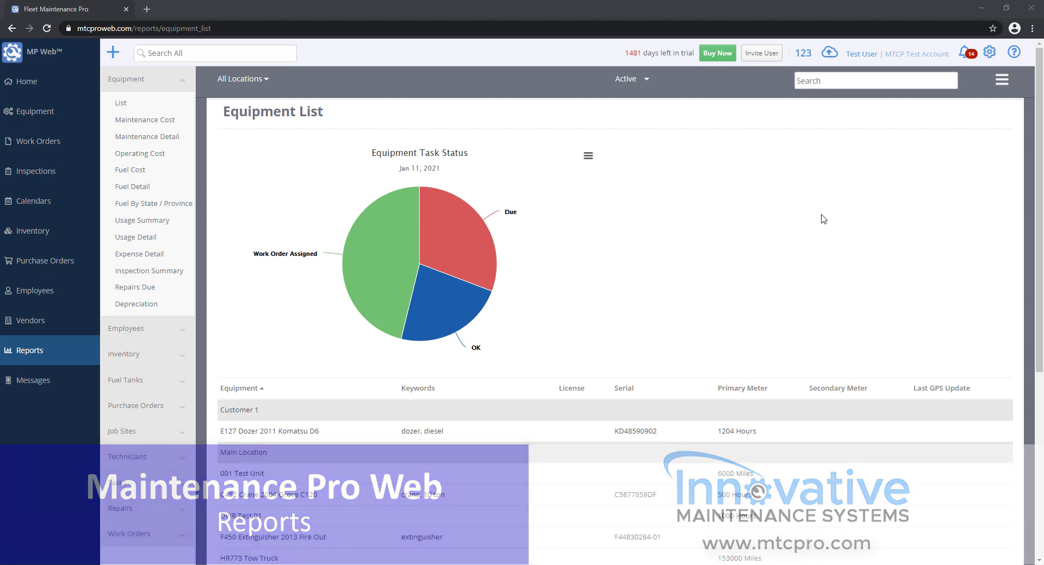
# Leave the Equipment List report and go to the Equipment page listing 13 units
pyautogui.click(820, 214)
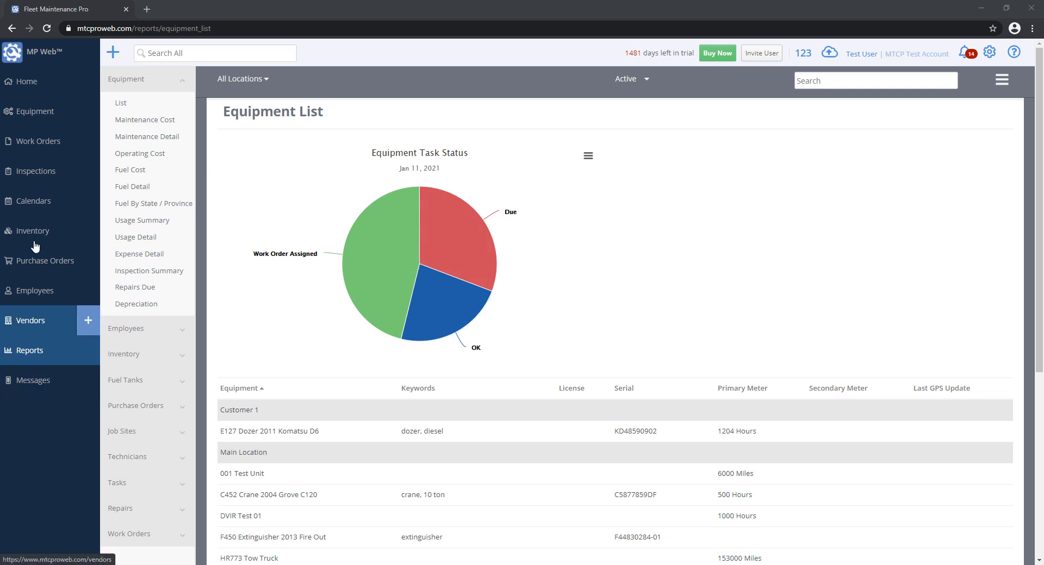
pyautogui.click(50, 112)
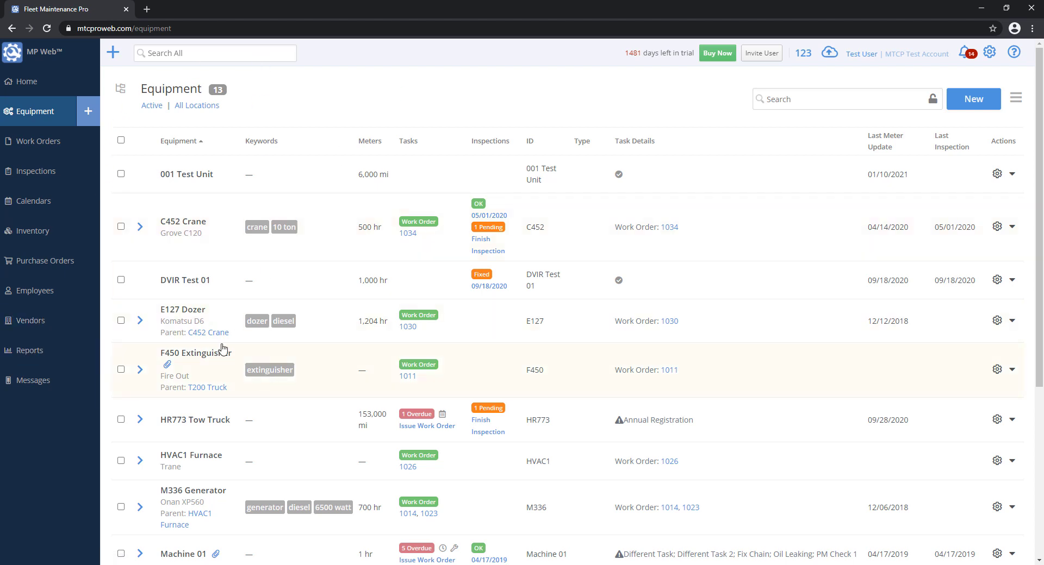
pyautogui.click(31, 227)
# Print the Active Equipment list to download.pdf, then close the PDF tab
pyautogui.click(1016, 103)
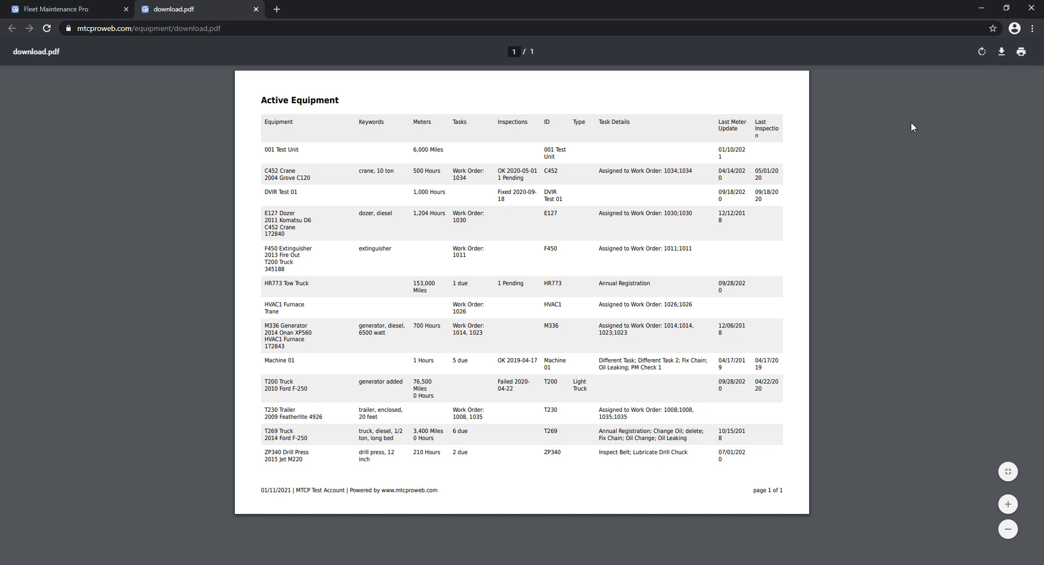
pyautogui.click(257, 8)
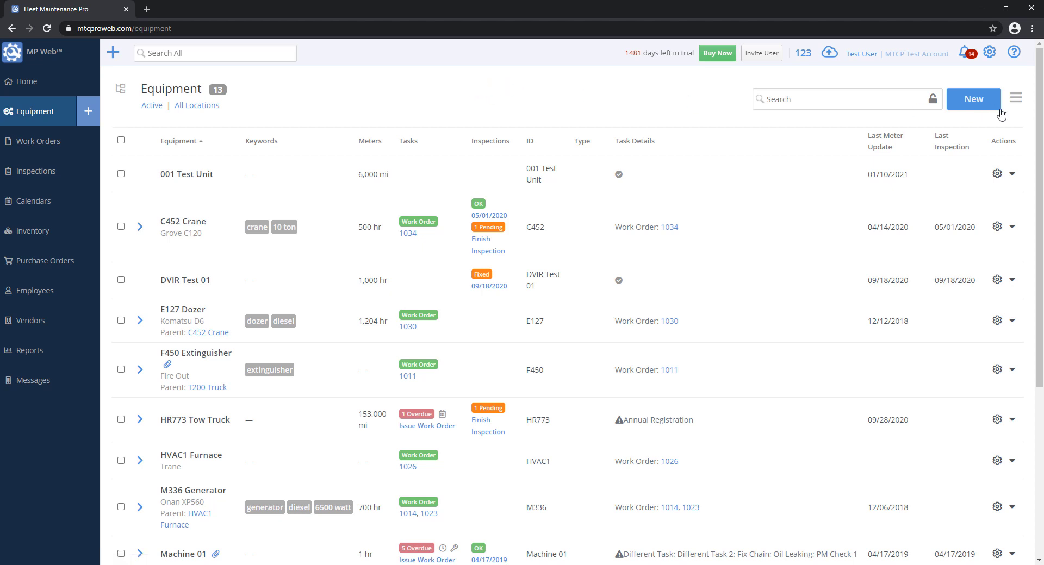
# In Customize Fields, check Serial, Make Model and Year for the equipment table
pyautogui.click(1015, 99)
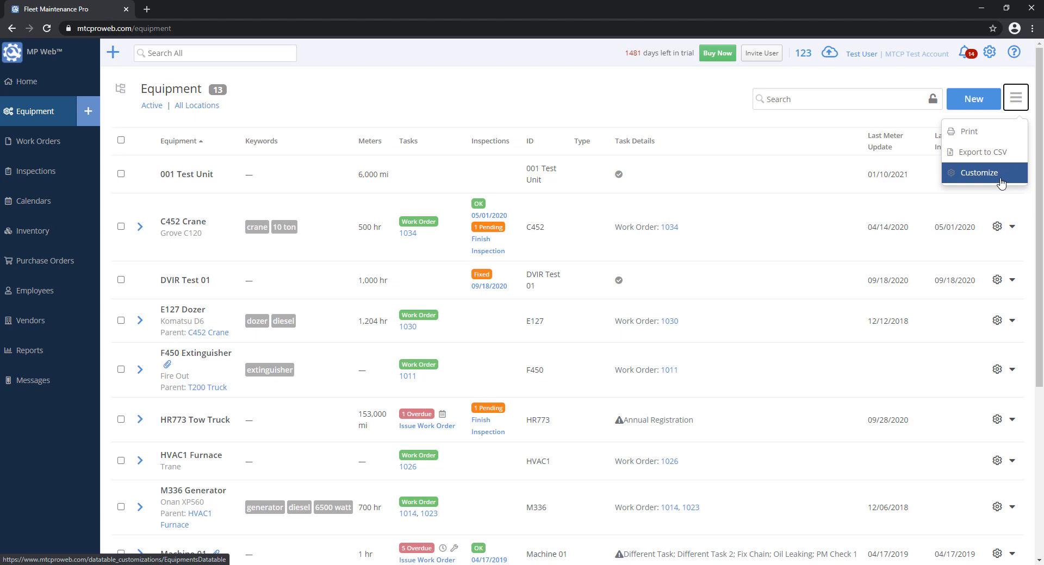
pyautogui.click(1001, 183)
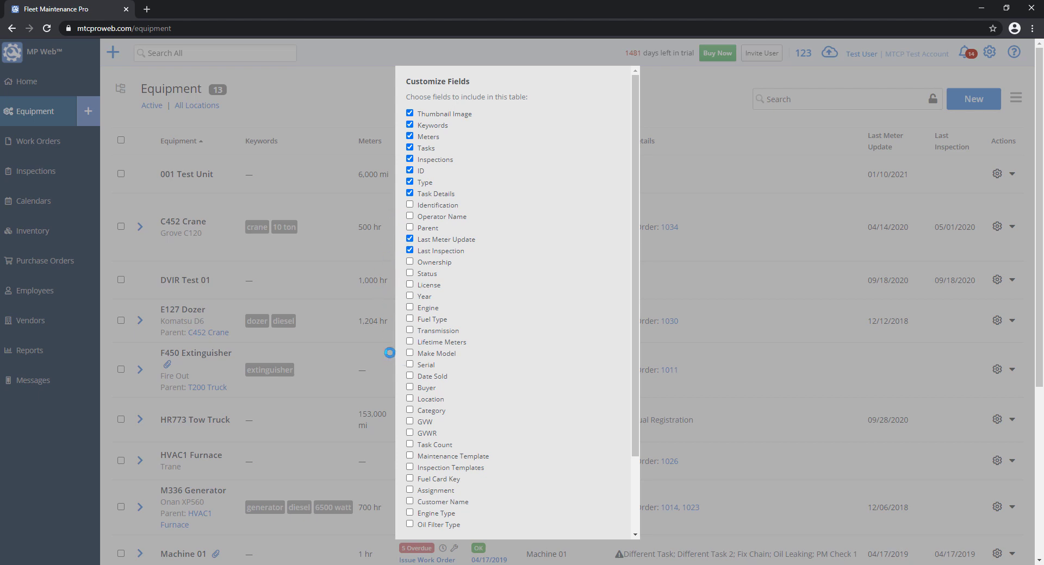
pyautogui.scroll(-3, 412, 404)
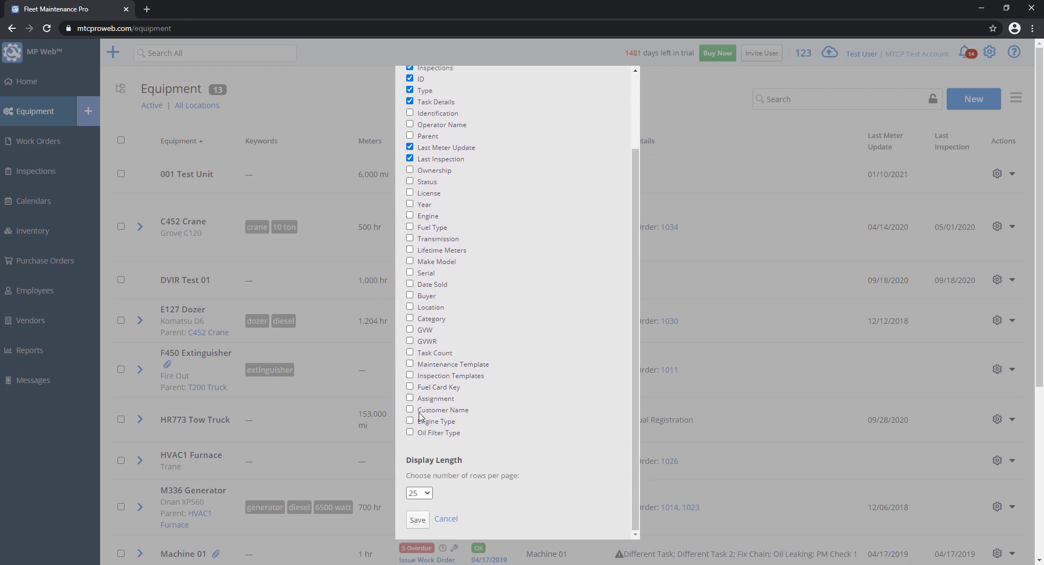
pyautogui.click(418, 520)
pyautogui.click(410, 273)
pyautogui.click(409, 262)
pyautogui.click(410, 204)
# Save the Year, Make Model and Serial columns and print the updated list to PDF
pyautogui.click(423, 522)
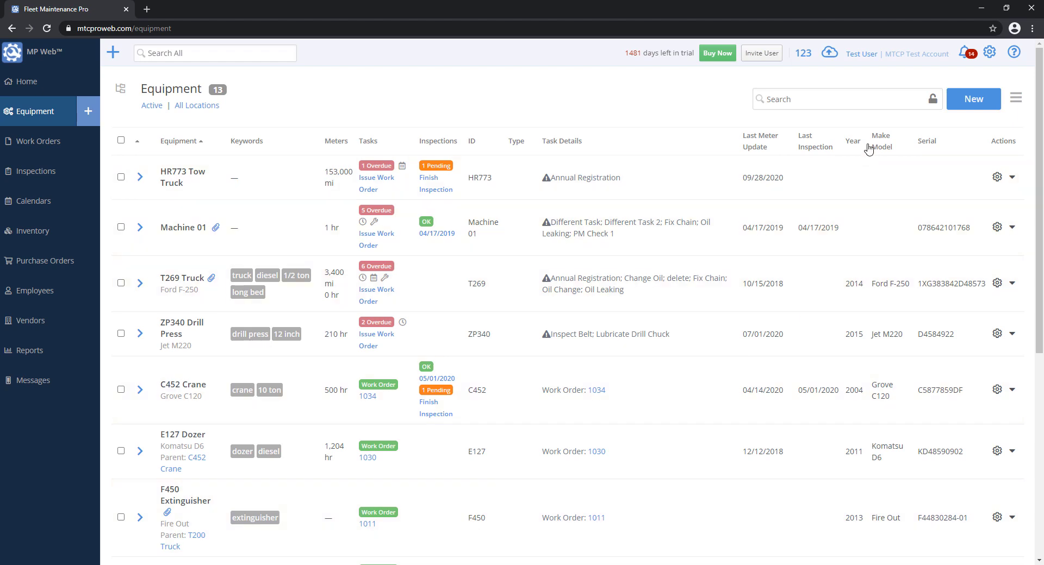
pyautogui.click(1015, 97)
pyautogui.click(990, 133)
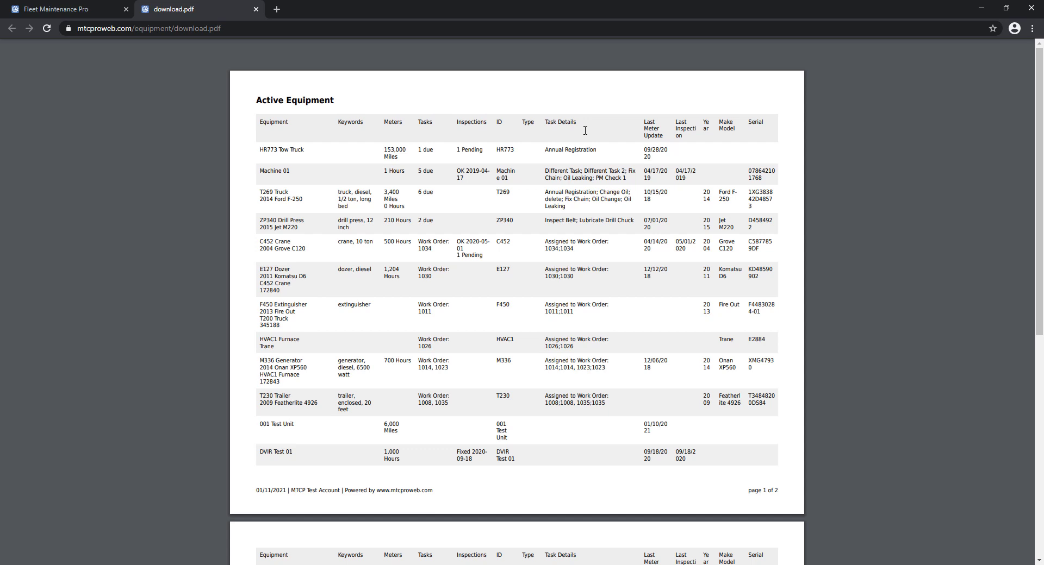
# Back on the Equipment page, export the equipment list to a CSV file
pyautogui.click(255, 9)
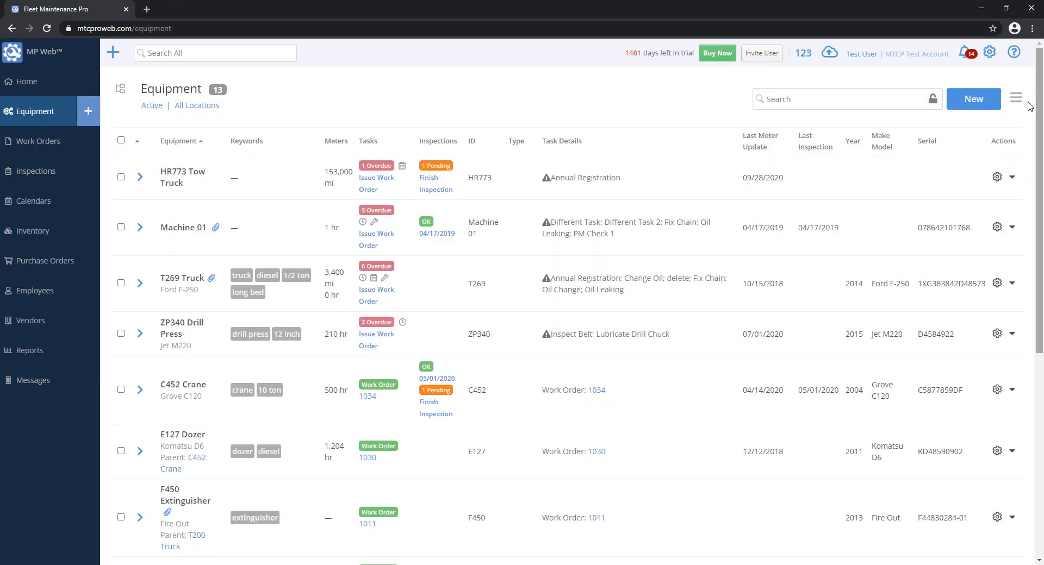
pyautogui.click(1015, 97)
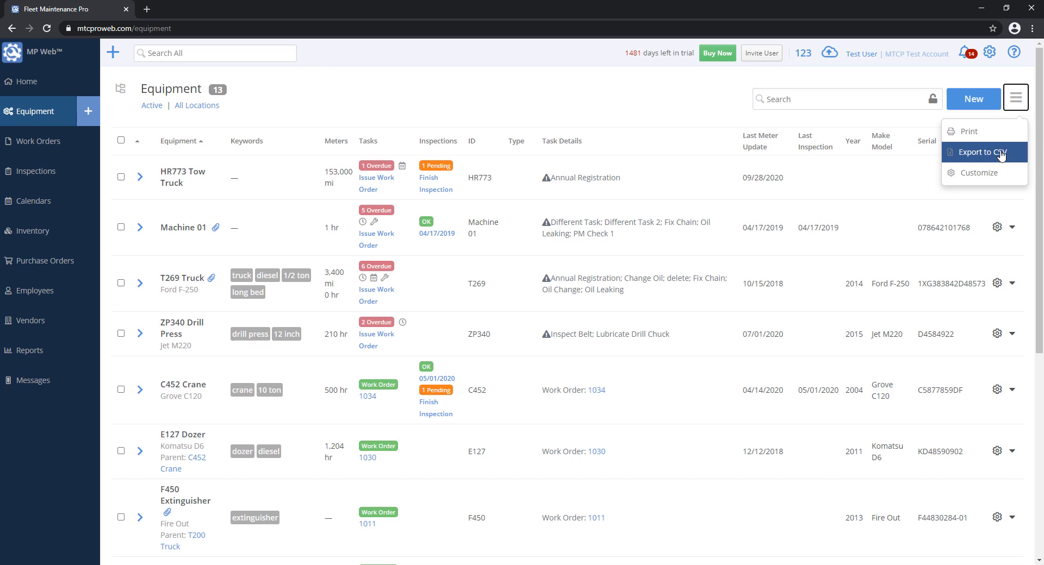
pyautogui.click(483, 91)
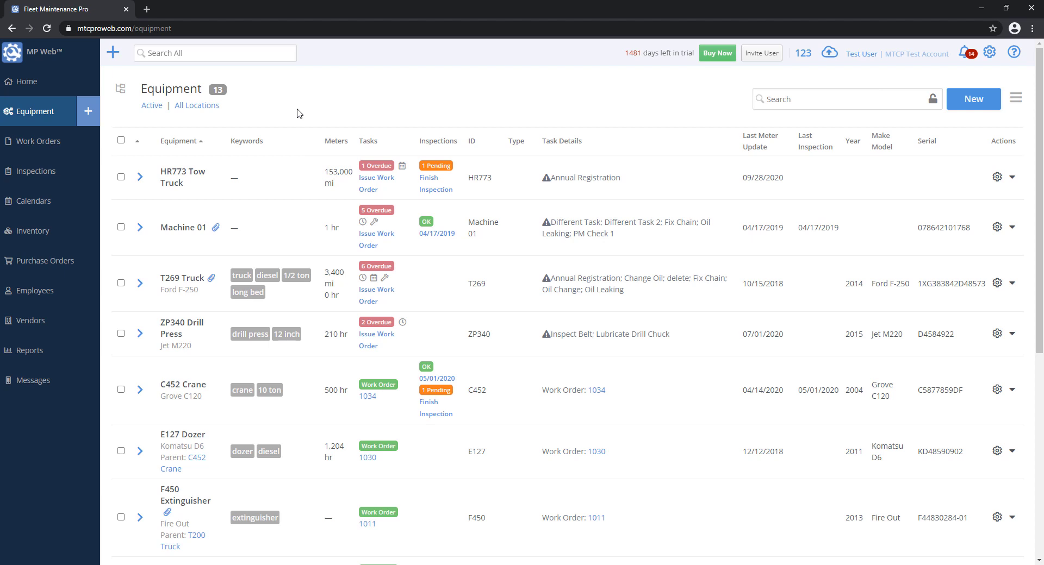
# Open Reports > Equipment > List to show the Task Status pie chart by location
pyautogui.click(37, 347)
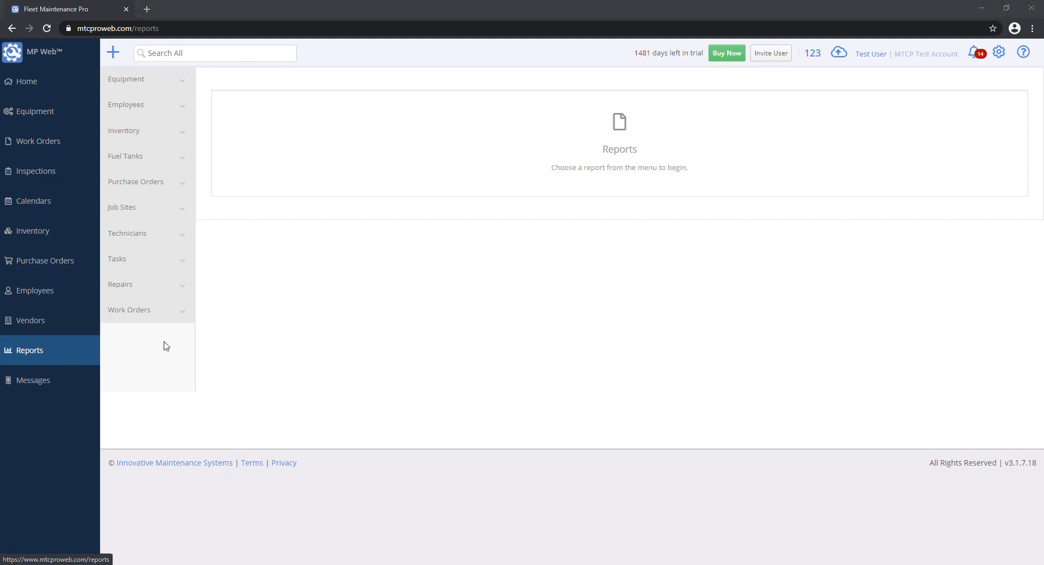
pyautogui.click(138, 82)
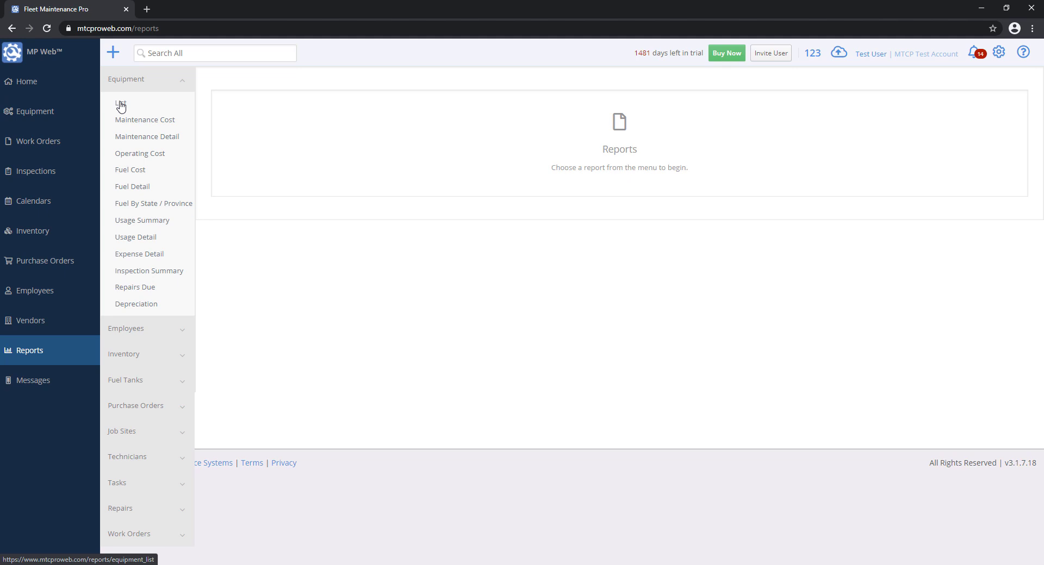
pyautogui.click(121, 106)
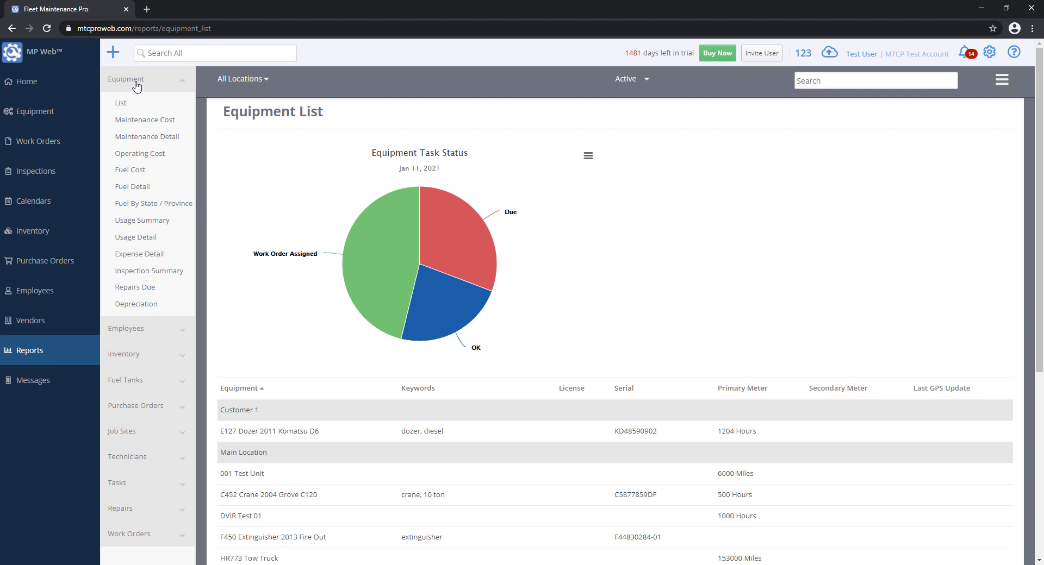
# View the Maintenance Cost, Maintenance Detail, Operating Cost and Usage Summary equipment reports, then expand Employees
pyautogui.click(137, 121)
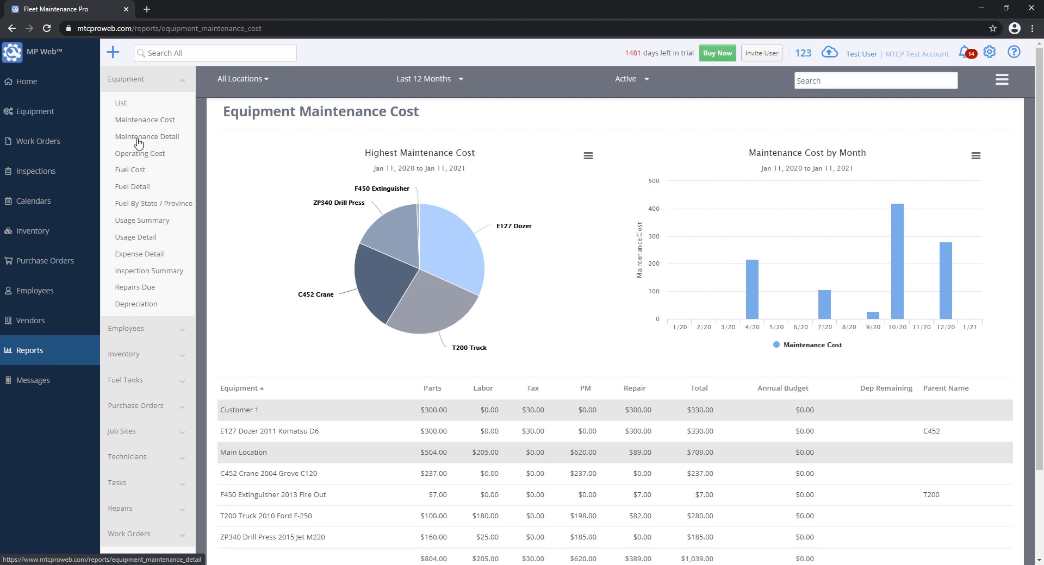
pyautogui.click(136, 139)
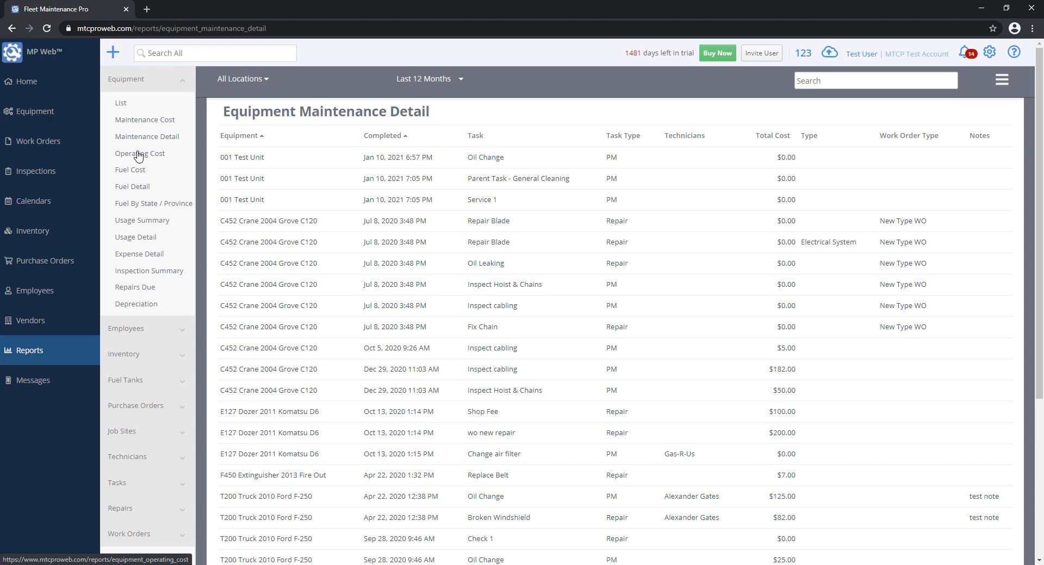
pyautogui.click(138, 155)
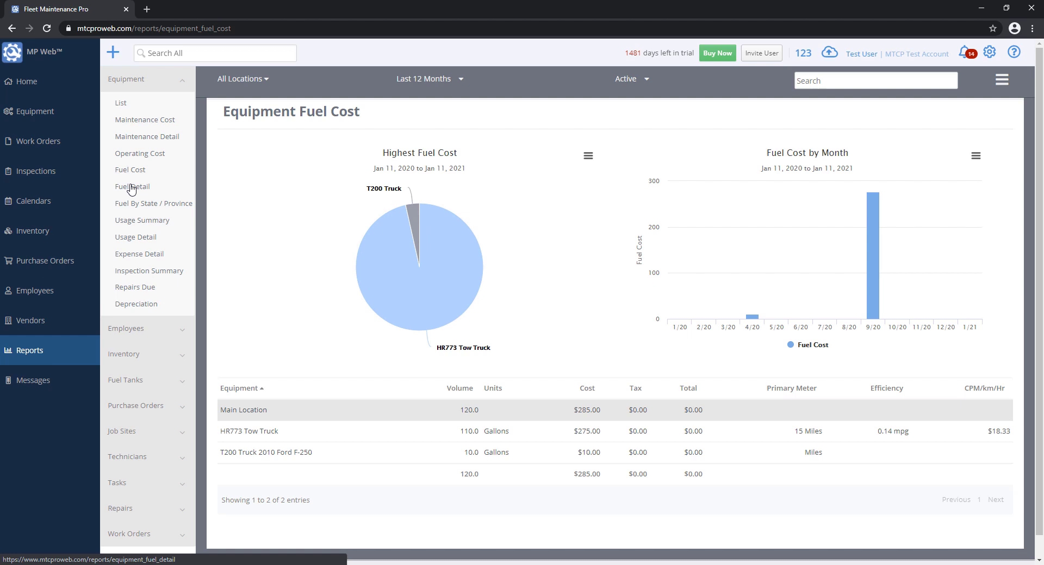
pyautogui.click(132, 225)
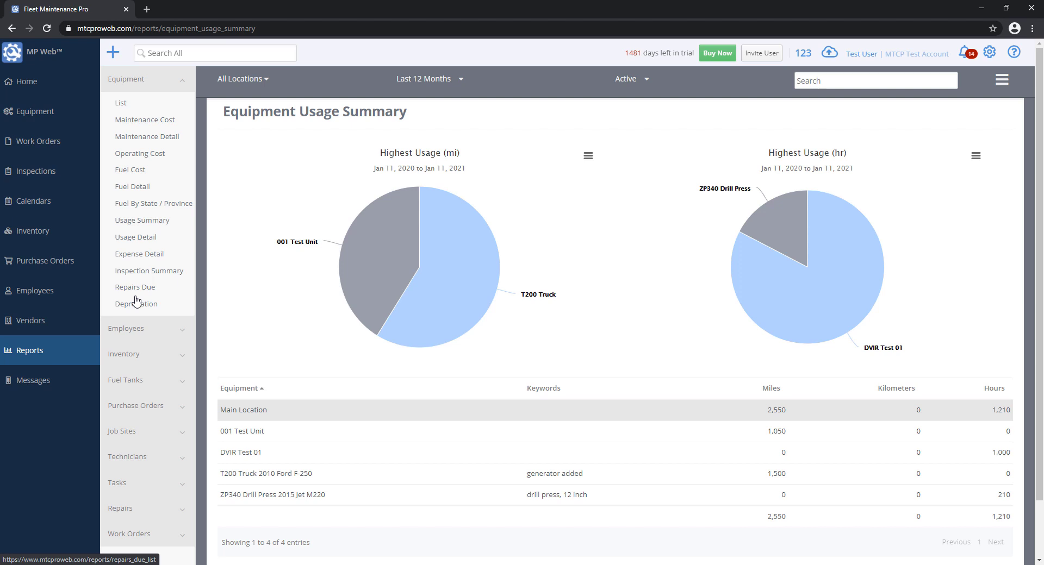
pyautogui.click(125, 76)
pyautogui.click(128, 106)
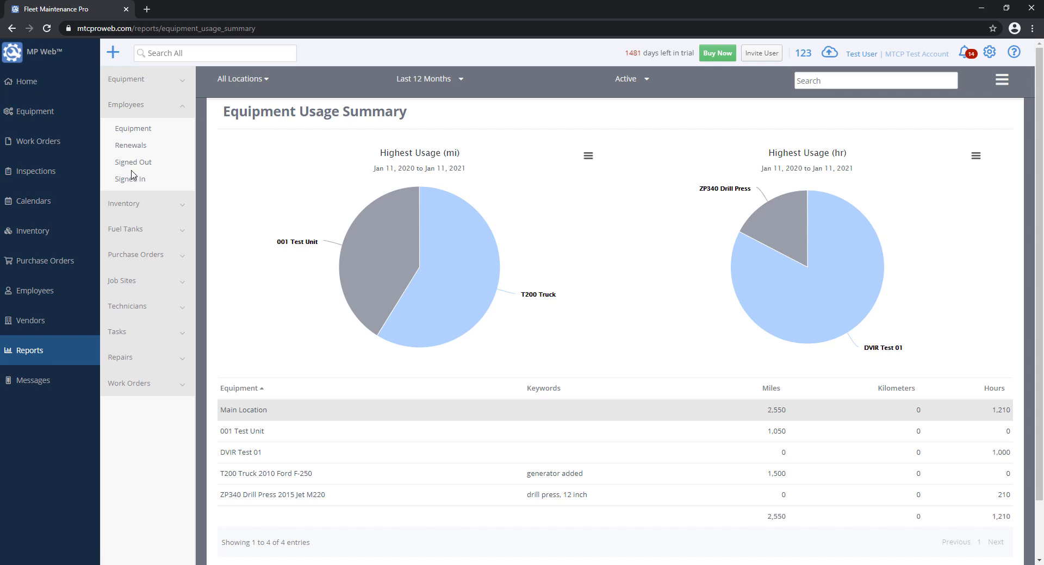
# Step through Inventory Stock Value, Usage Summary and Usage Detail reports, then collapse Inventory
pyautogui.click(128, 109)
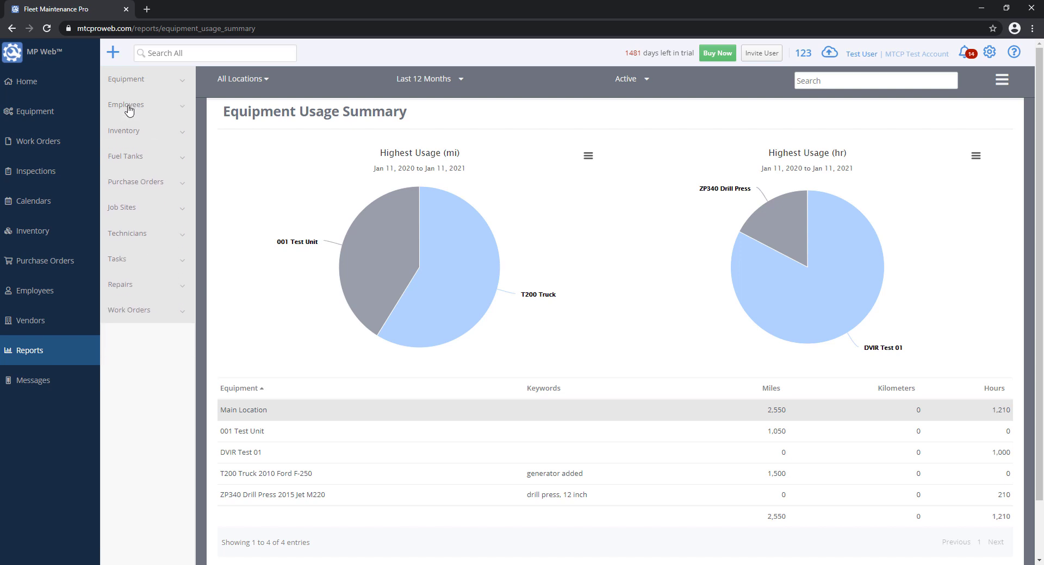
pyautogui.click(125, 133)
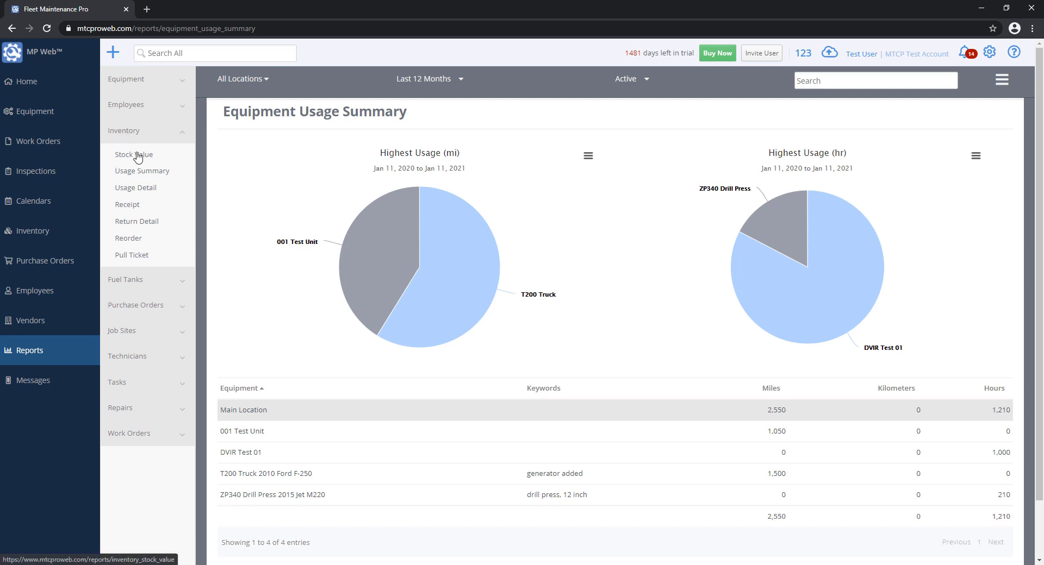
pyautogui.click(138, 156)
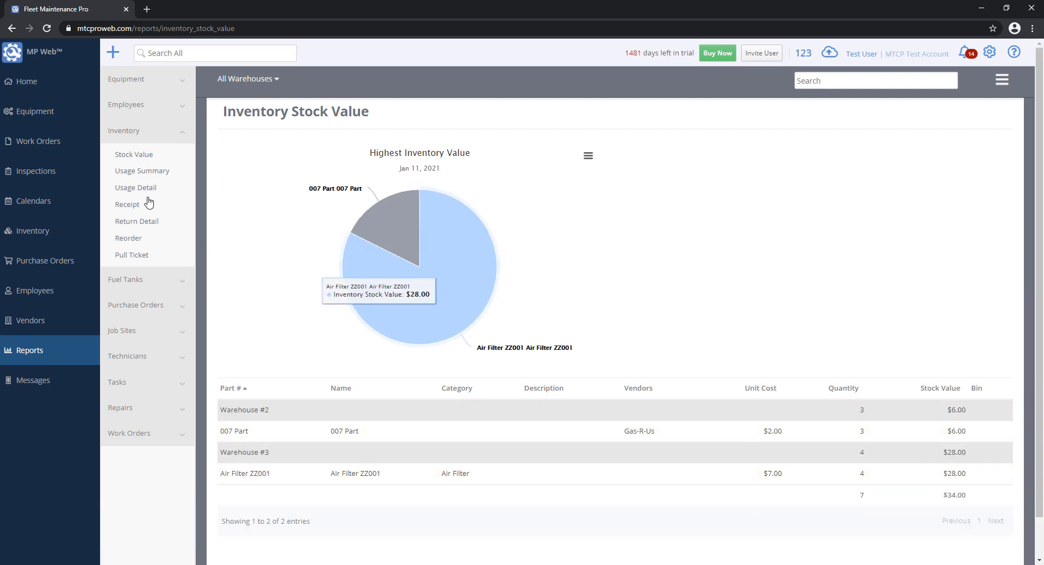
pyautogui.click(132, 172)
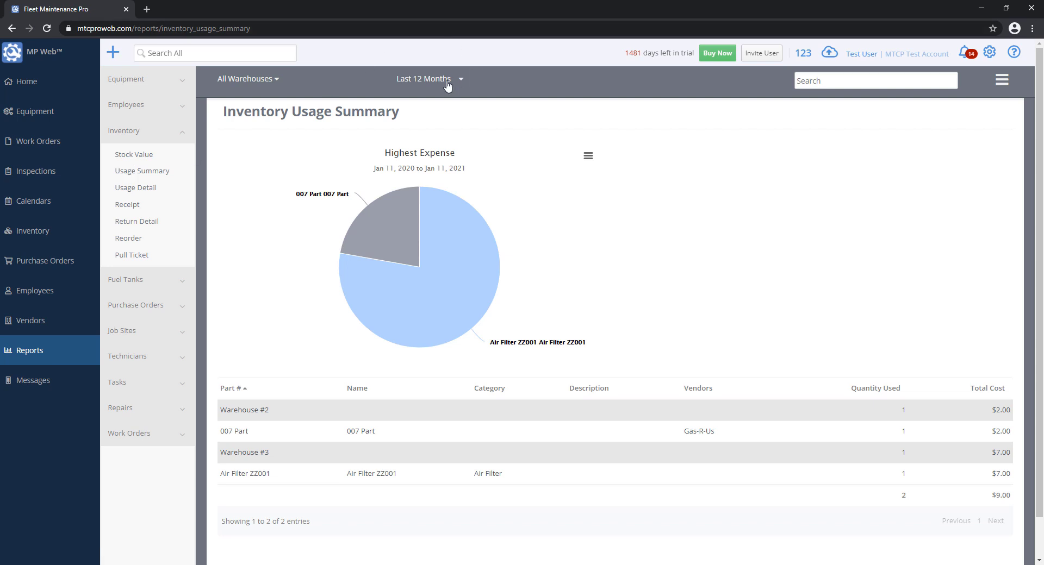
pyautogui.click(145, 190)
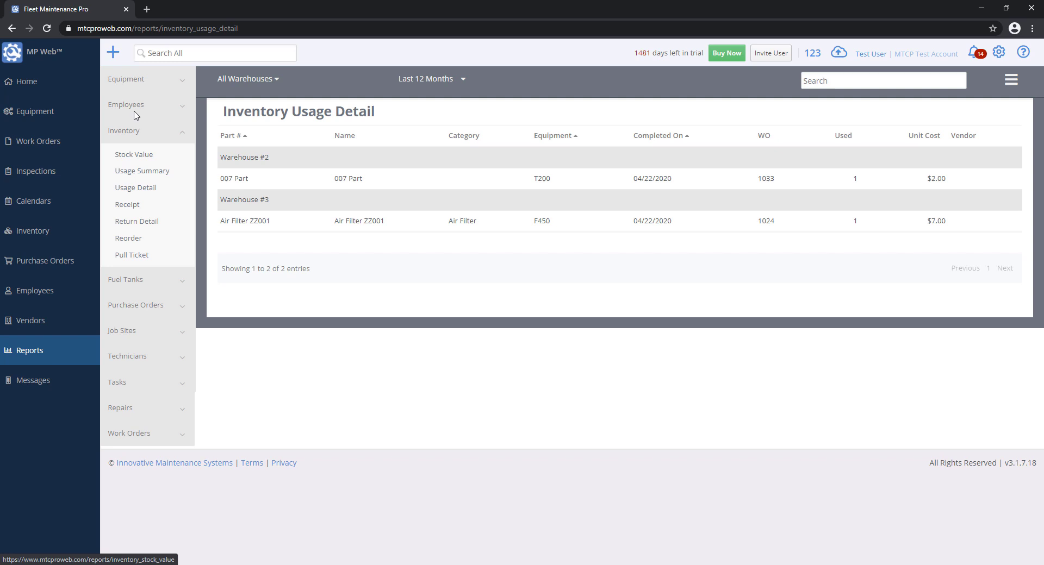
pyautogui.click(124, 132)
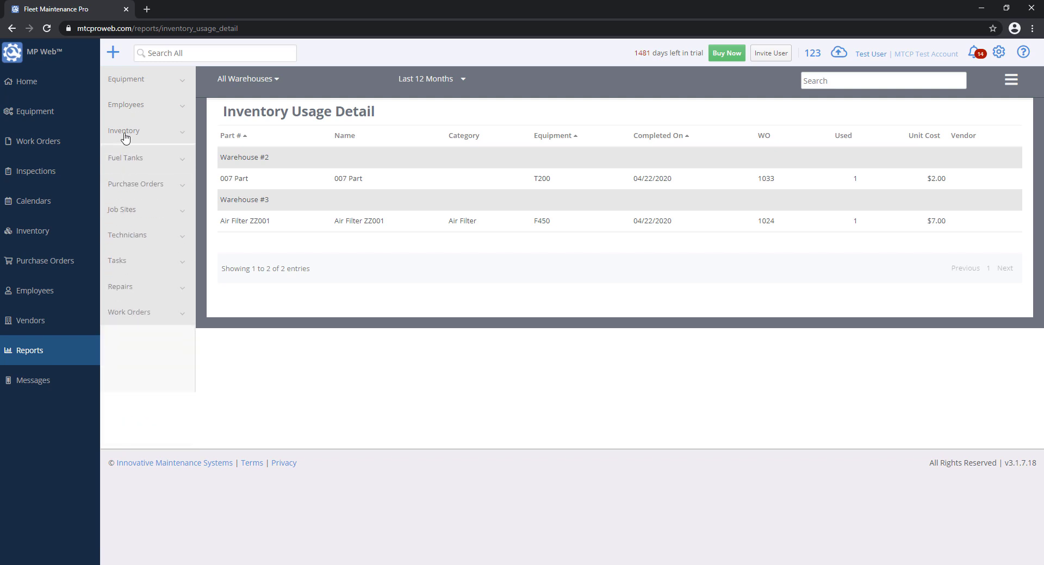
# Expand Fuel Tanks, Purchase Orders, Job Sites and Technicians, then open Employee Cost Summary
pyautogui.click(138, 161)
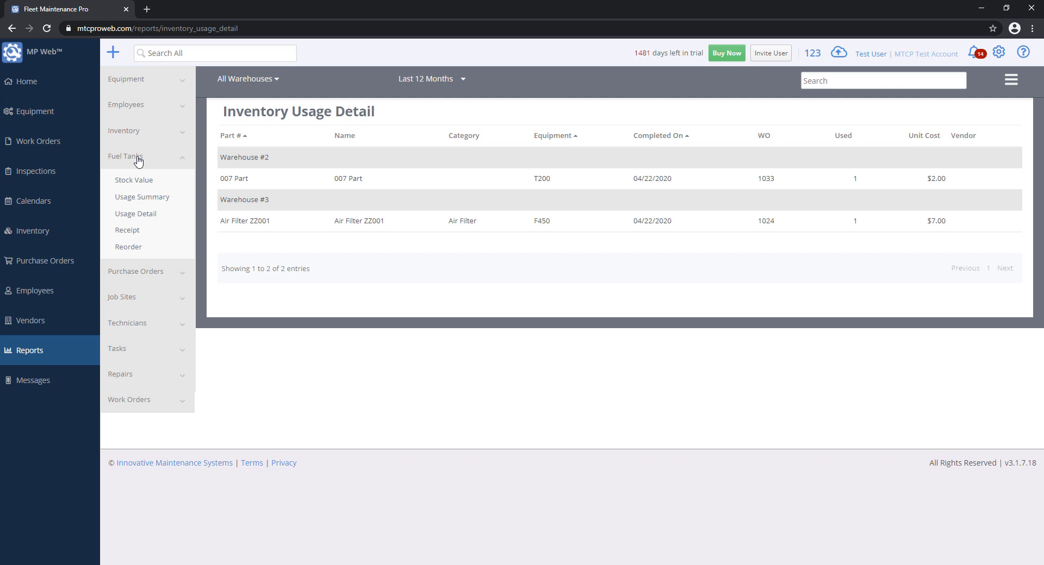
pyautogui.click(126, 158)
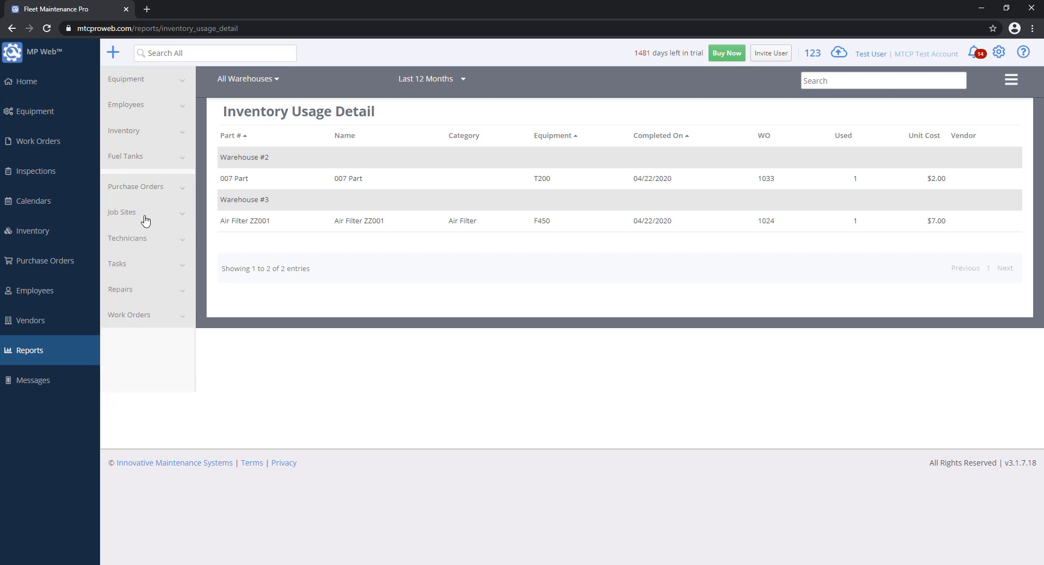
pyautogui.click(144, 187)
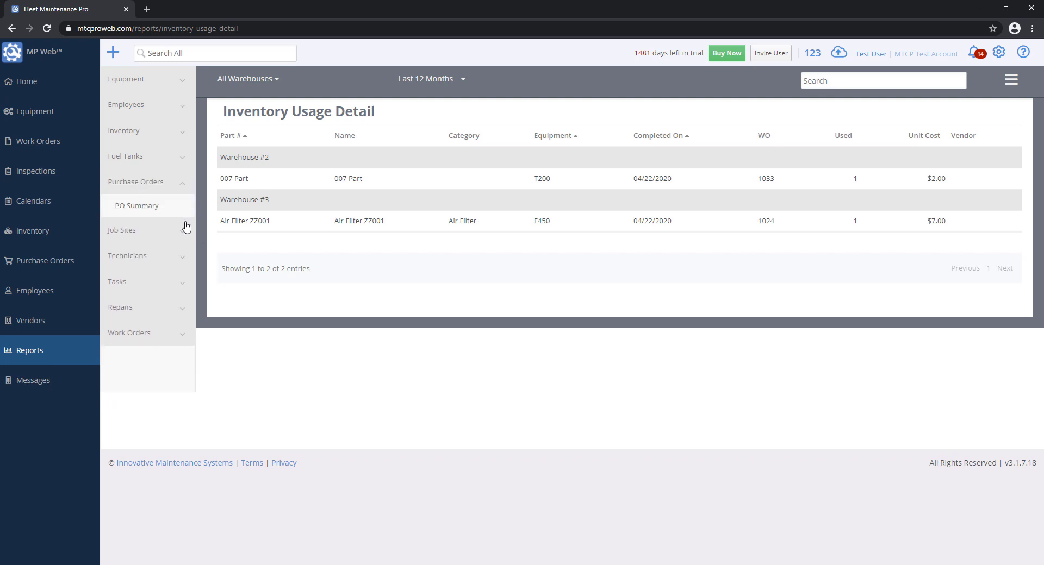
pyautogui.click(138, 190)
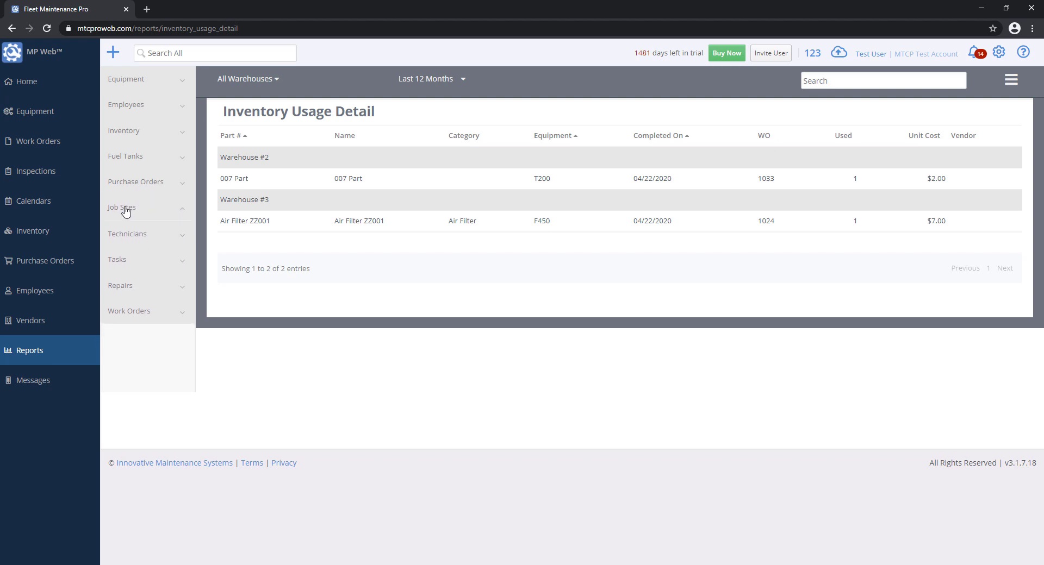
pyautogui.click(128, 208)
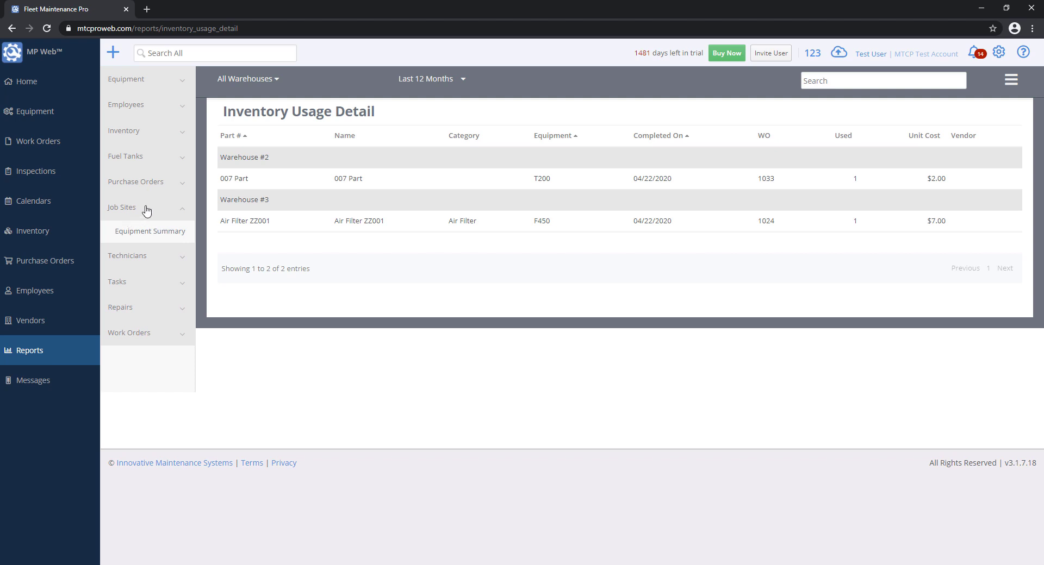
pyautogui.click(135, 207)
pyautogui.click(133, 234)
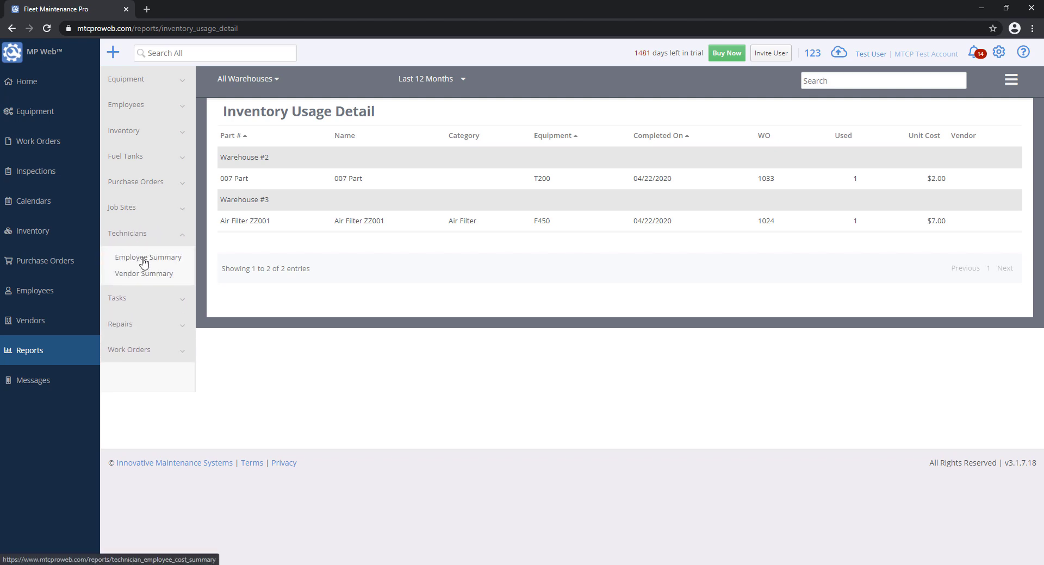
pyautogui.click(143, 262)
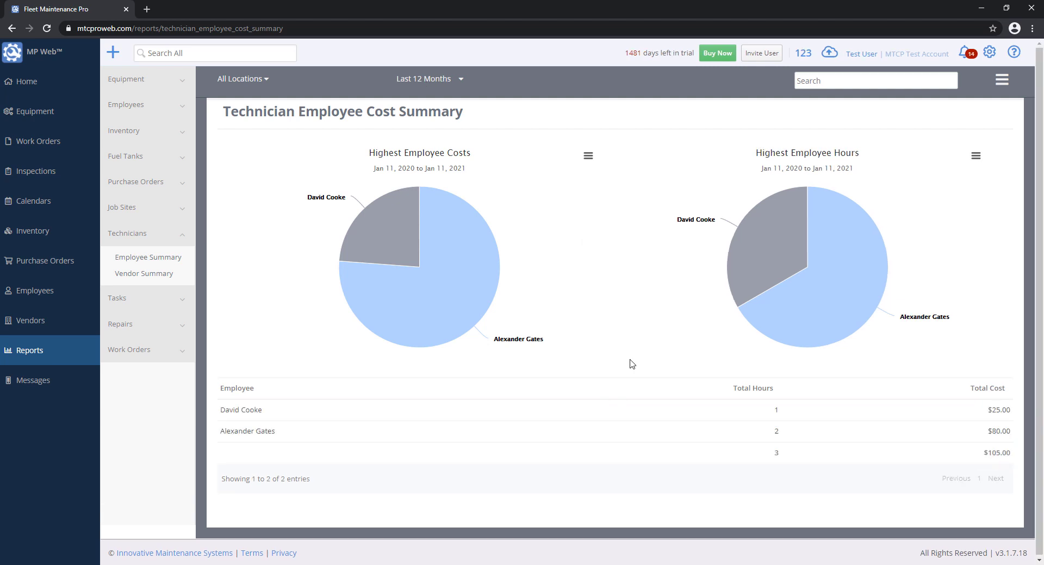
# Open the All Due tasks report
pyautogui.click(113, 299)
pyautogui.click(120, 237)
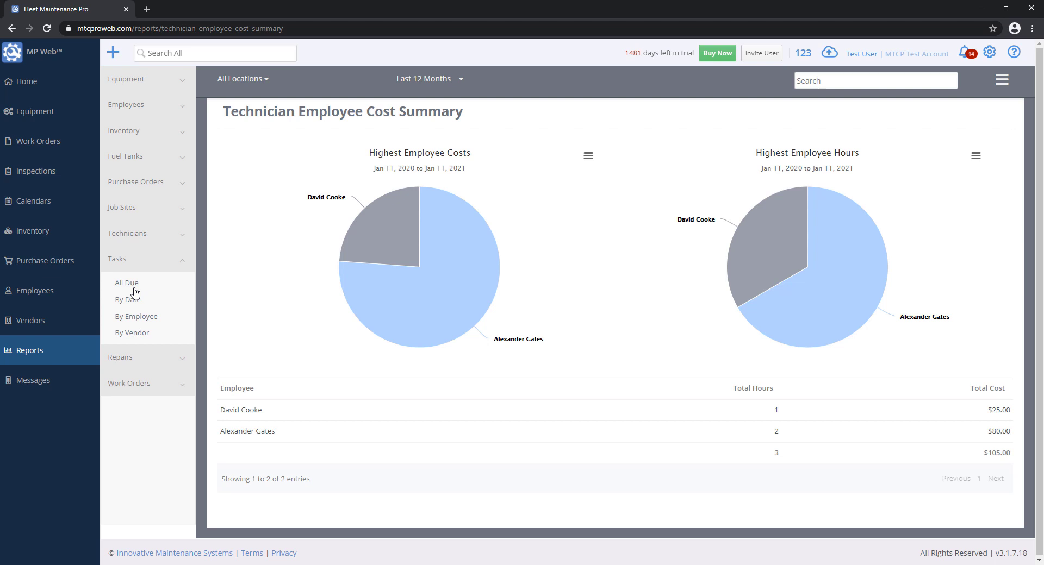
pyautogui.click(129, 289)
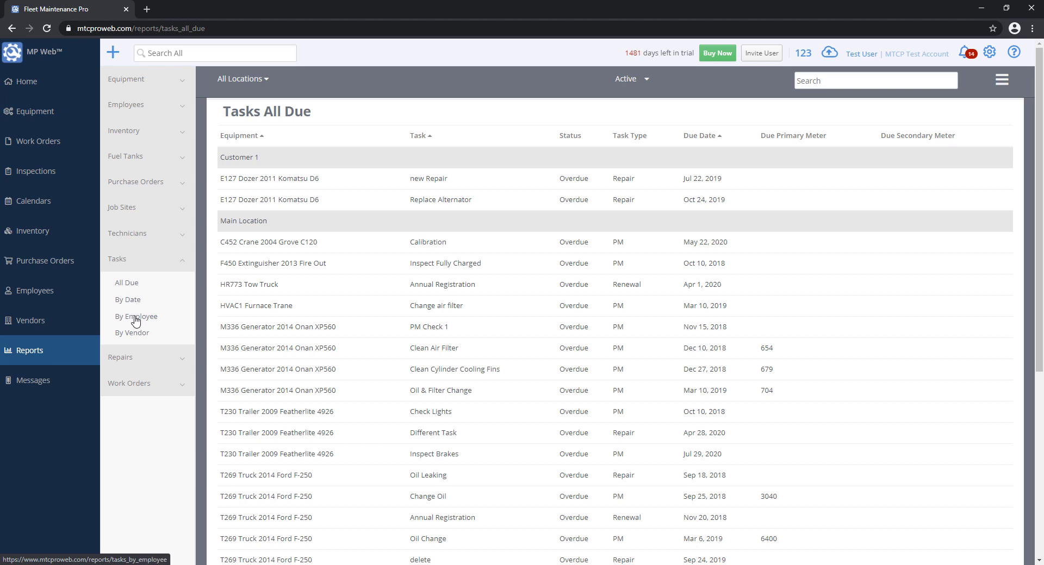
pyautogui.click(117, 260)
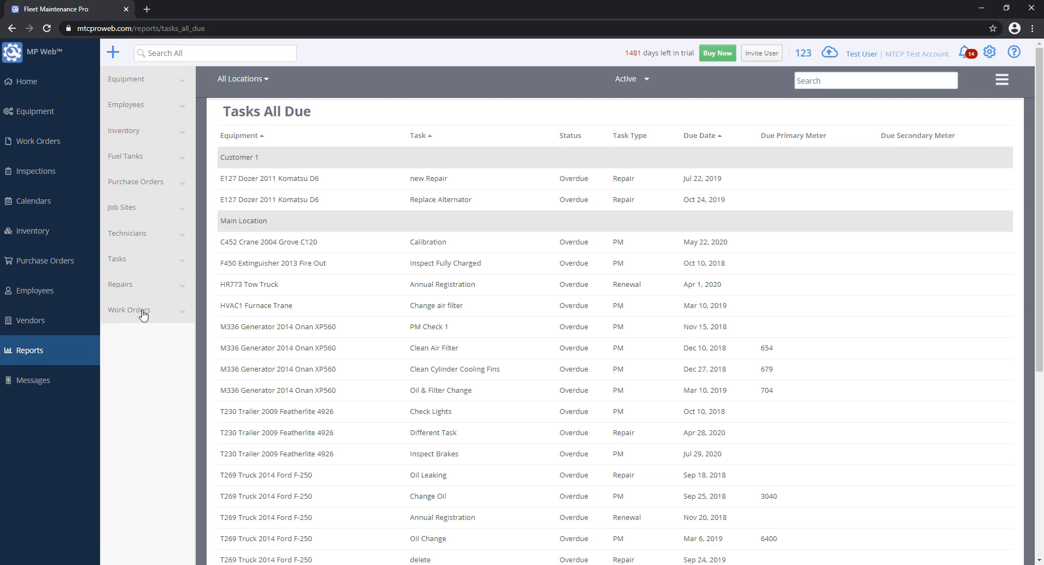
# View the Open Work Orders Summary report, then return to the Equipment List report
pyautogui.click(127, 288)
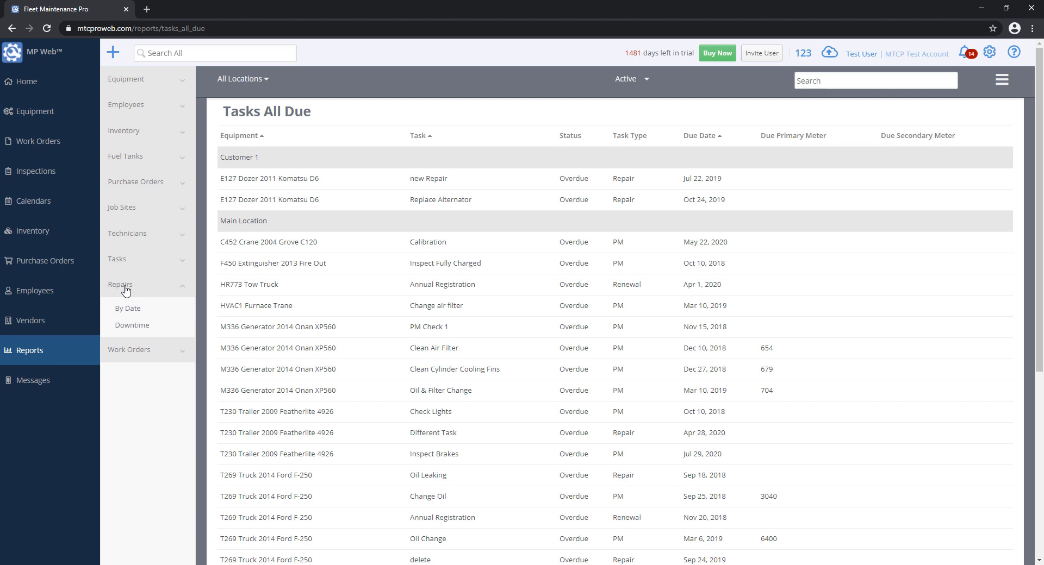
pyautogui.click(127, 287)
pyautogui.click(141, 312)
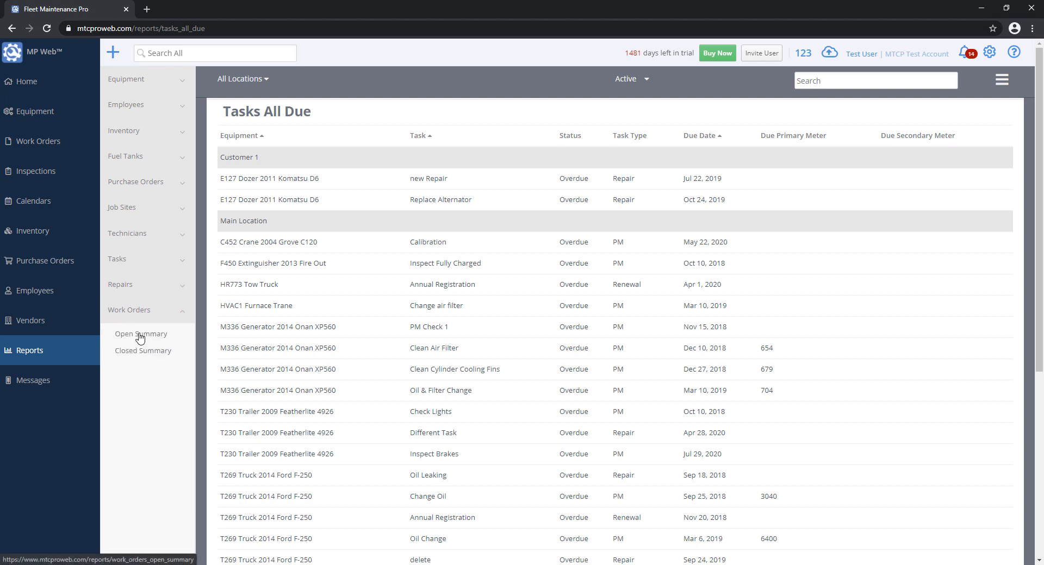
pyautogui.click(140, 336)
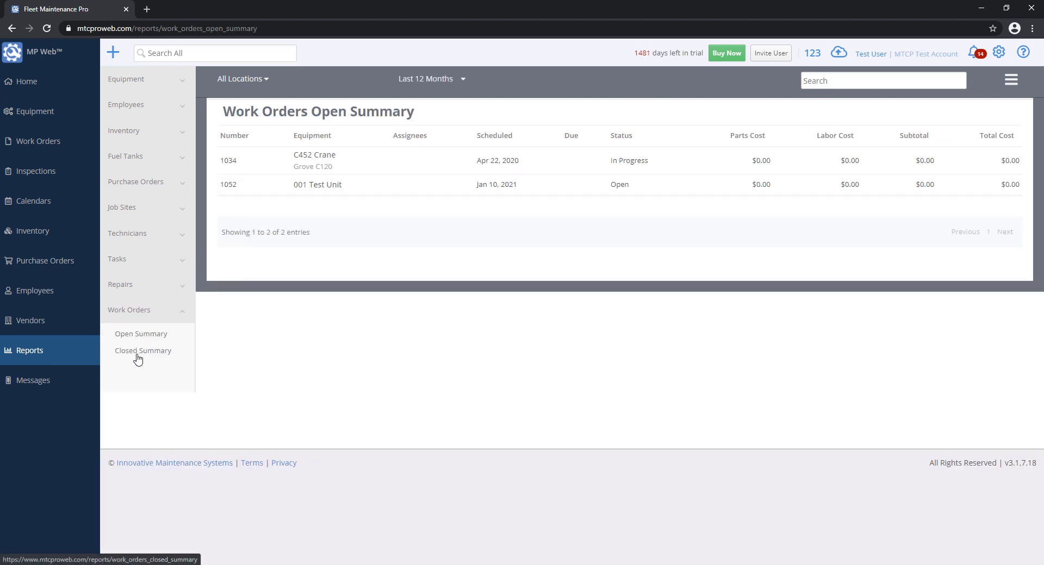
pyautogui.click(131, 318)
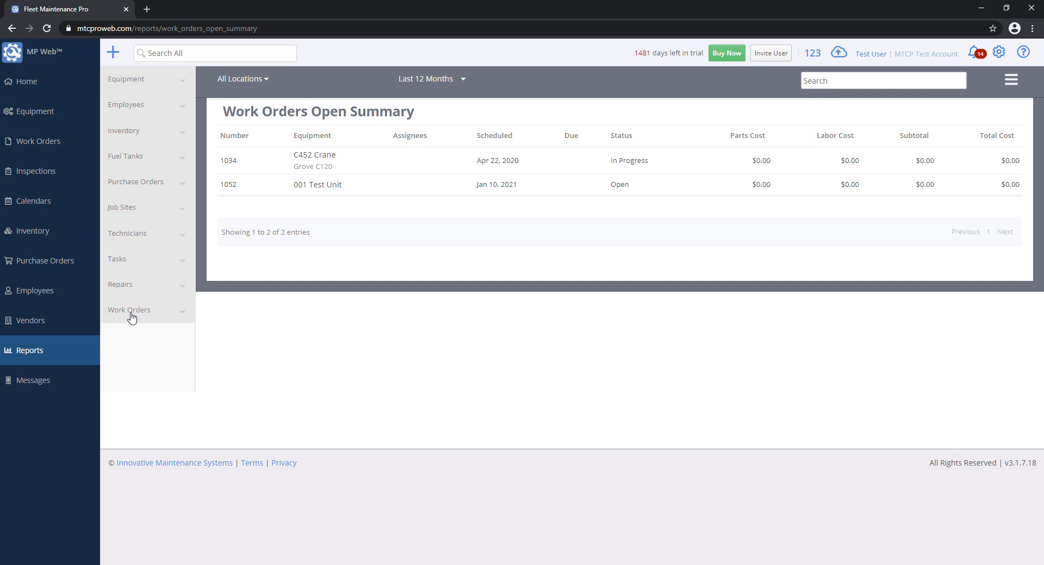
pyautogui.click(122, 86)
pyautogui.click(121, 107)
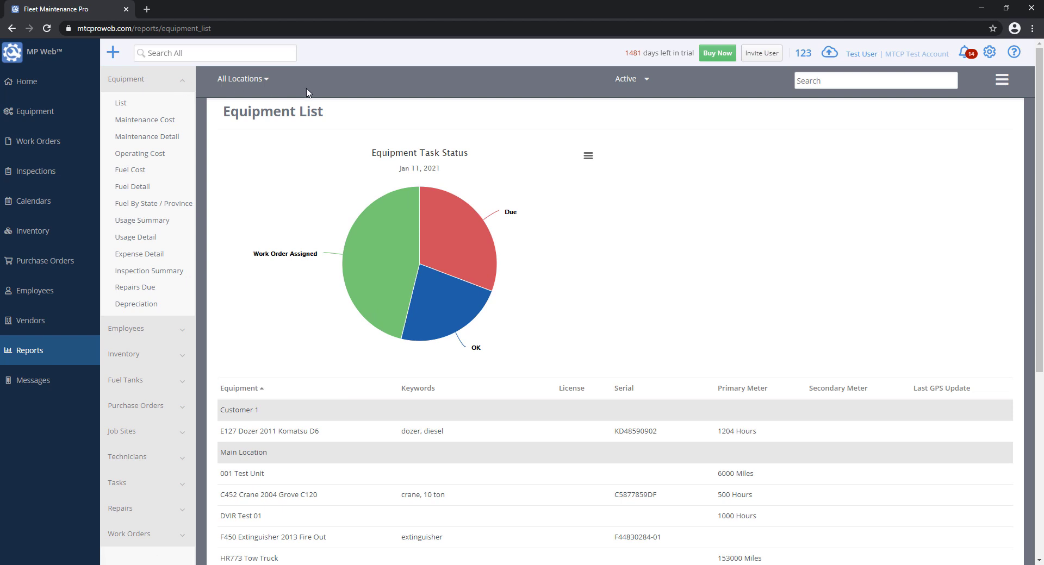
# Check the All Locations and Active filter choices, then open Equipment Maintenance Cost
pyautogui.click(251, 80)
pyautogui.click(627, 80)
pyautogui.click(160, 123)
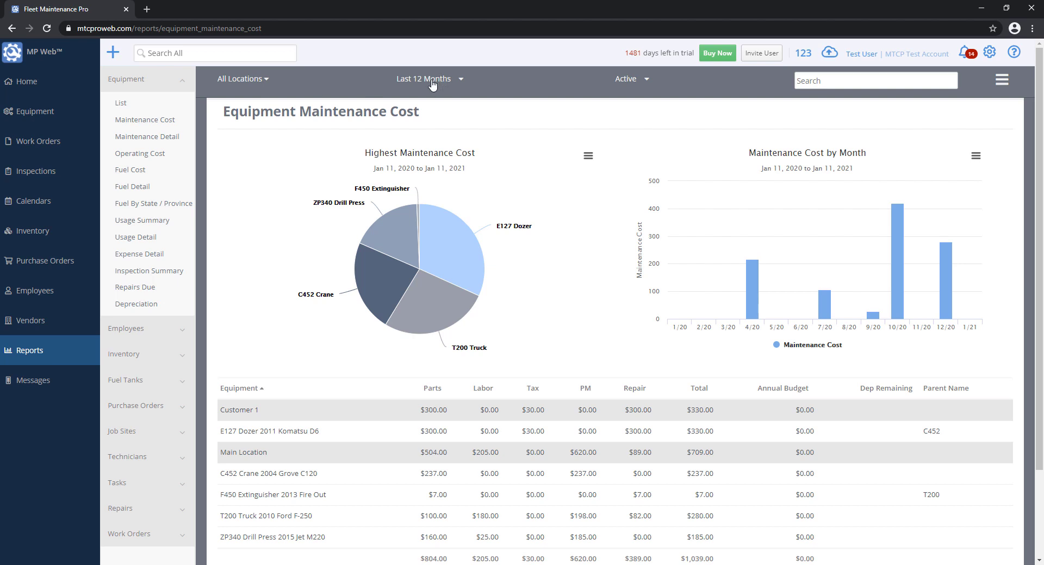
pyautogui.click(451, 82)
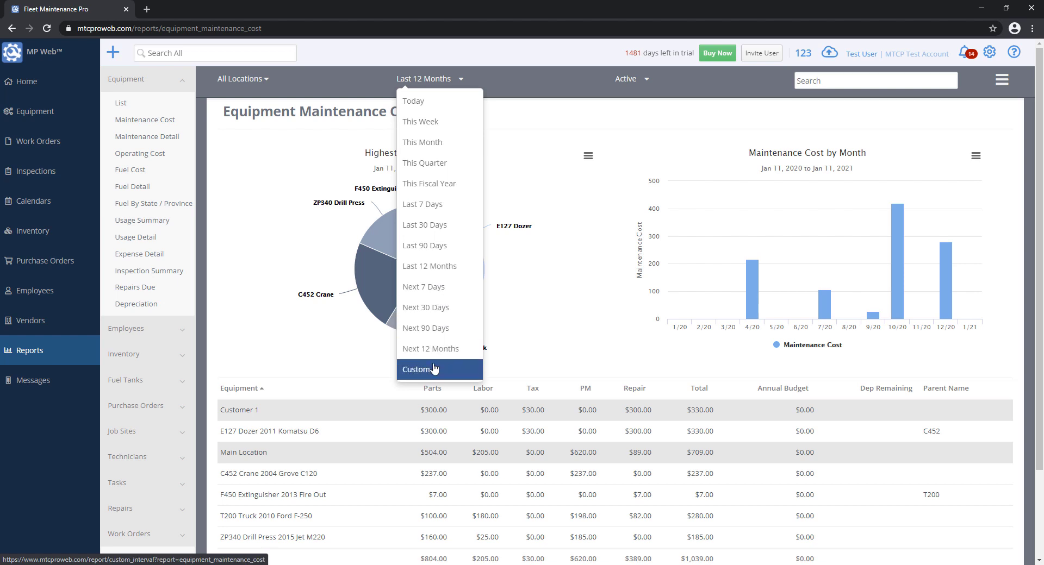
pyautogui.click(441, 371)
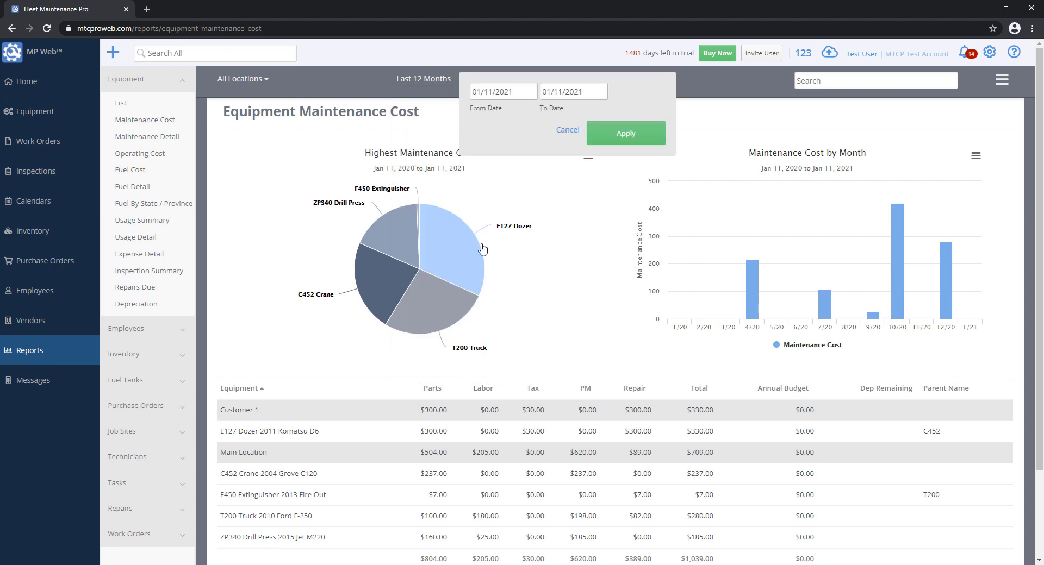
pyautogui.click(589, 90)
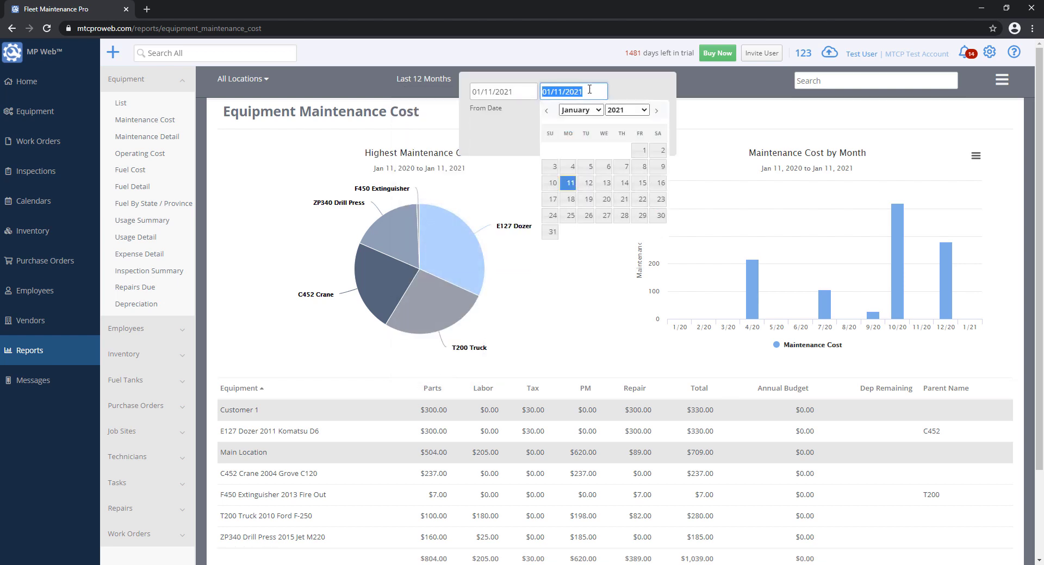
pyautogui.click(466, 142)
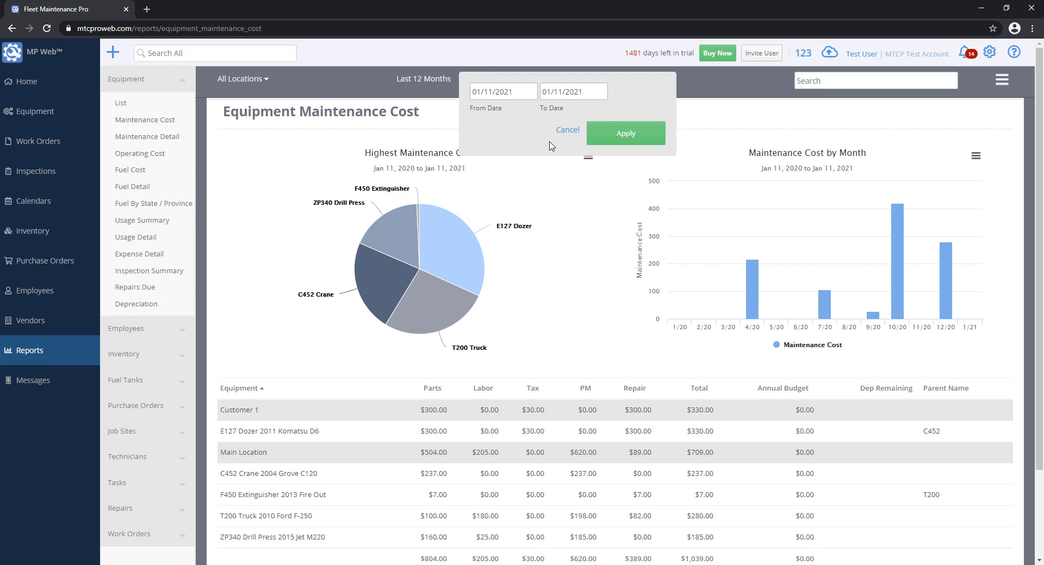
pyautogui.click(567, 130)
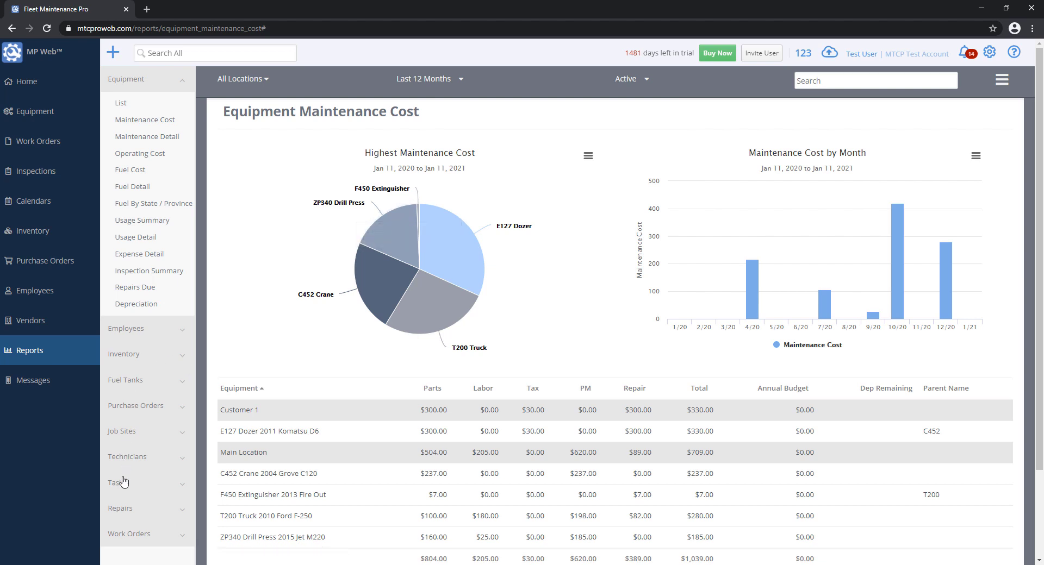
# Open the Tasks By Date report and change its period from Last 12 Months to Next 12 Months
pyautogui.click(123, 483)
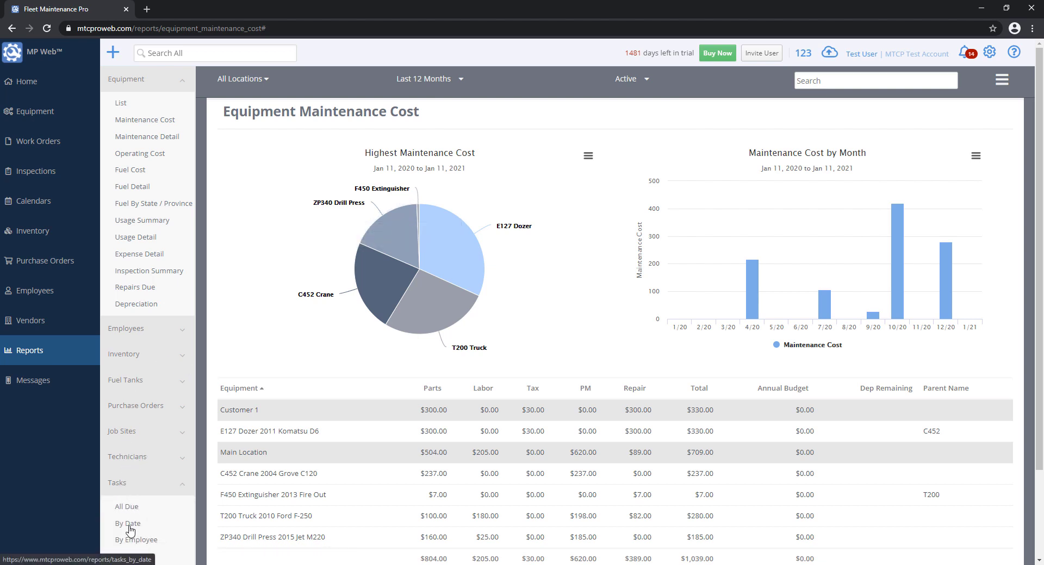
pyautogui.click(128, 525)
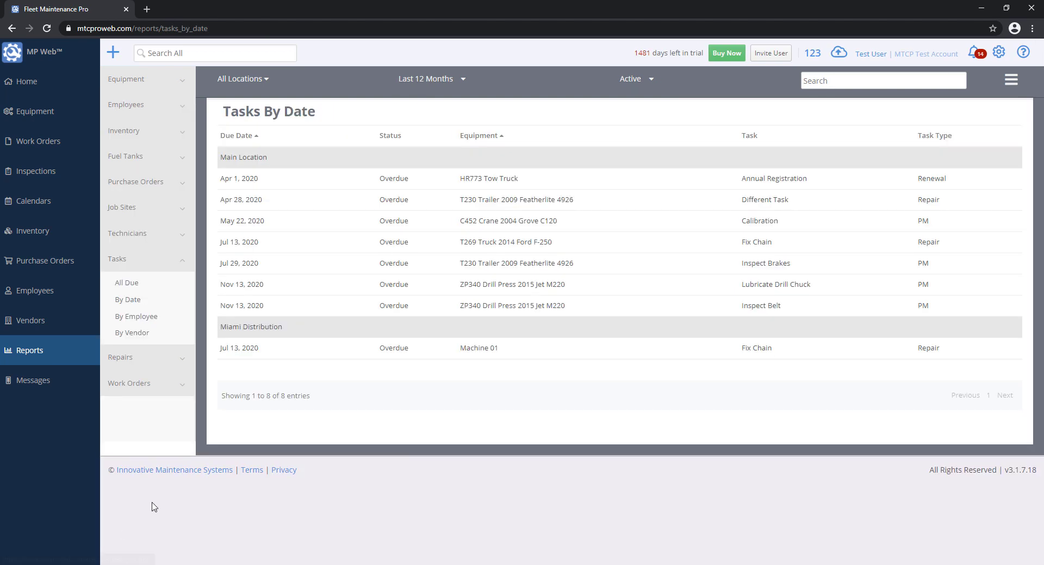
pyautogui.click(427, 78)
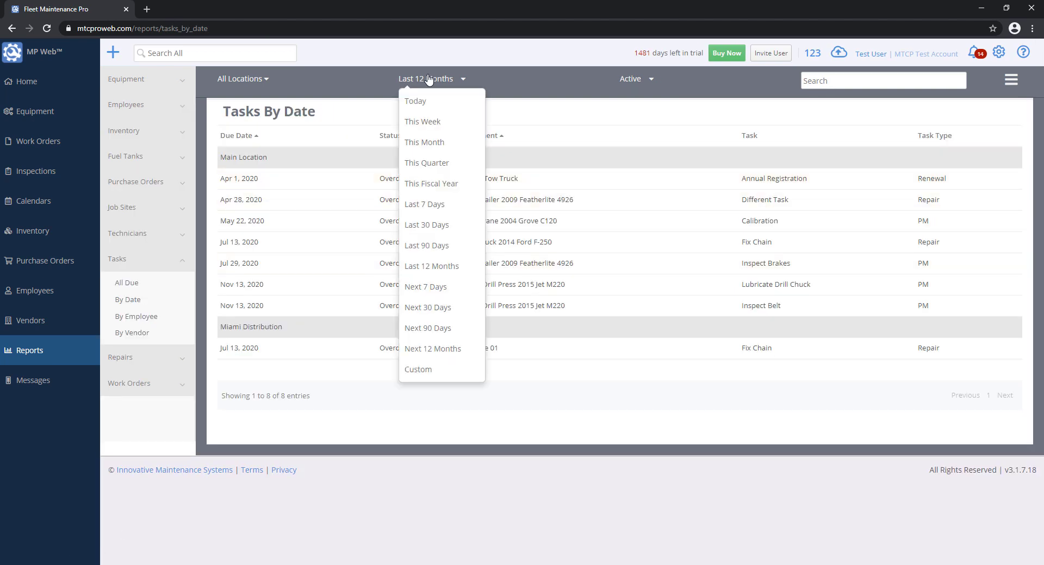
pyautogui.click(438, 348)
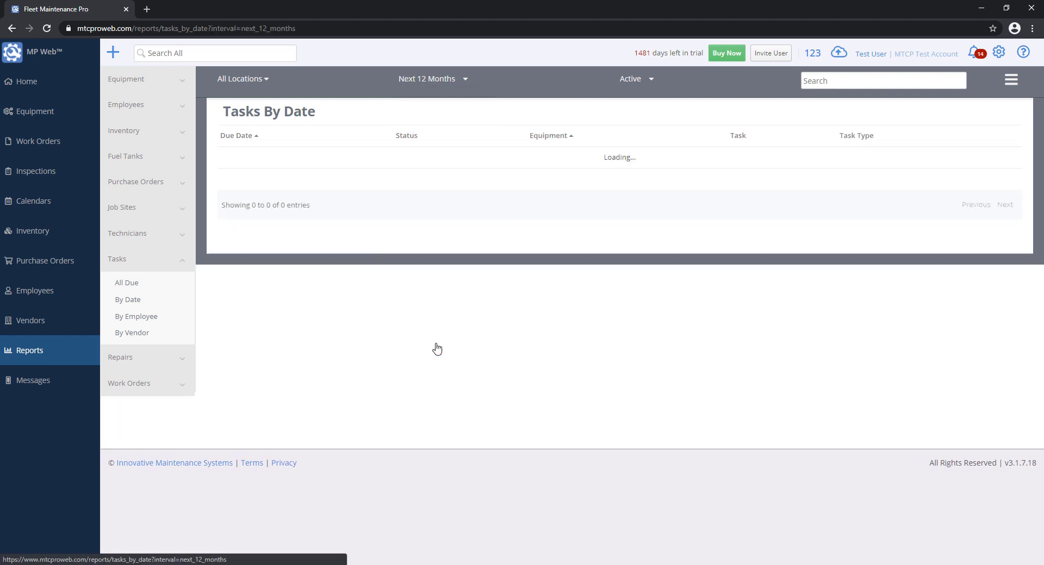
pyautogui.click(427, 78)
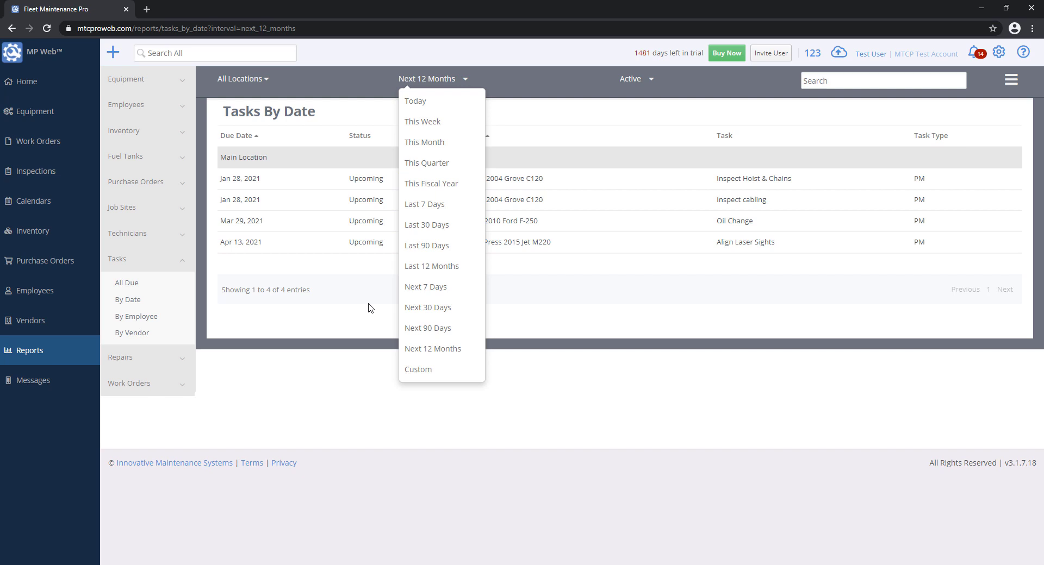
pyautogui.click(133, 82)
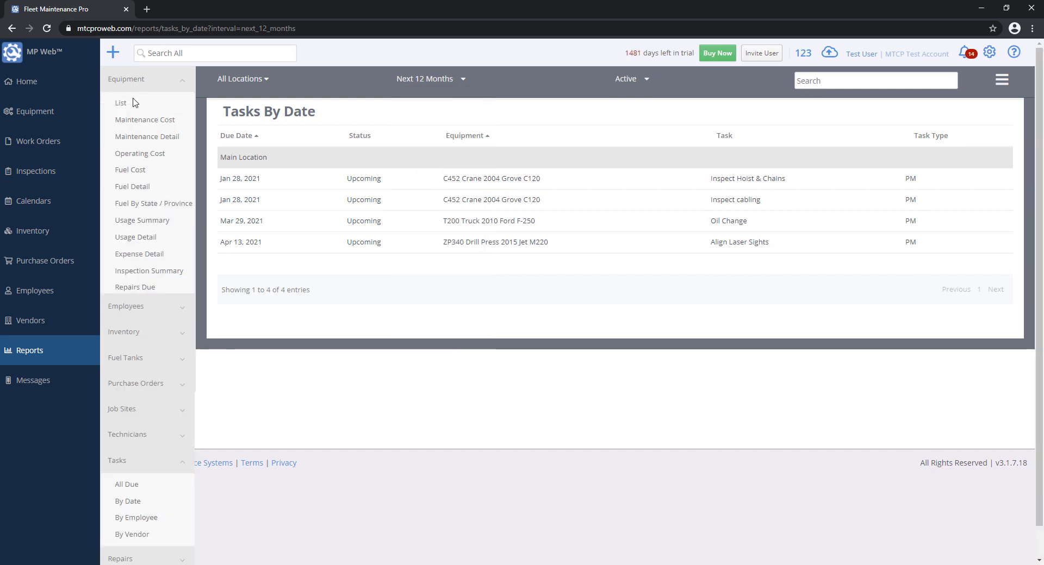
# Open the Equipment List, then the Equipment Maintenance Cost report, leaving the Active status filter unchanged
pyautogui.click(121, 102)
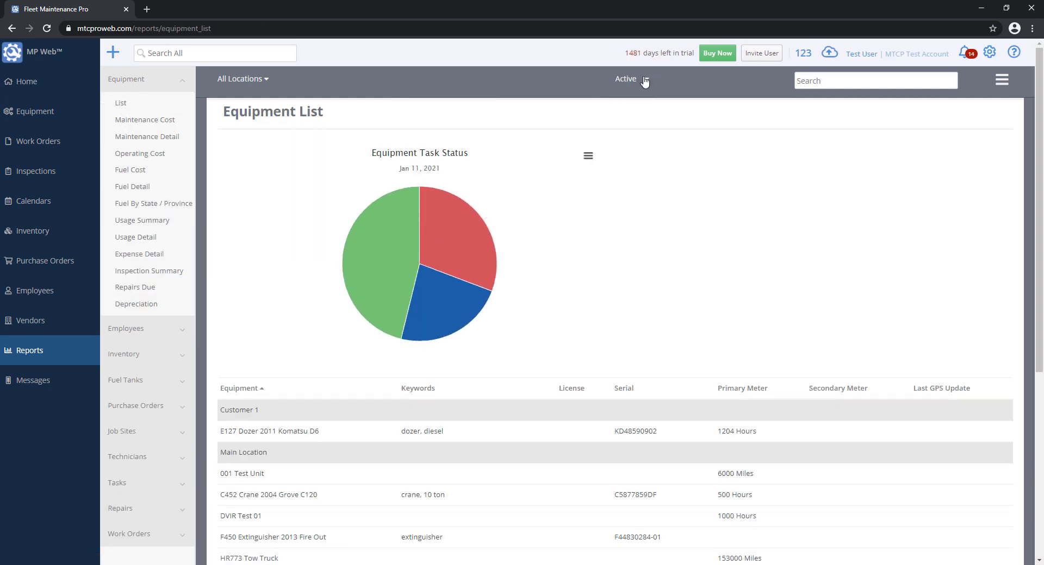
pyautogui.click(644, 80)
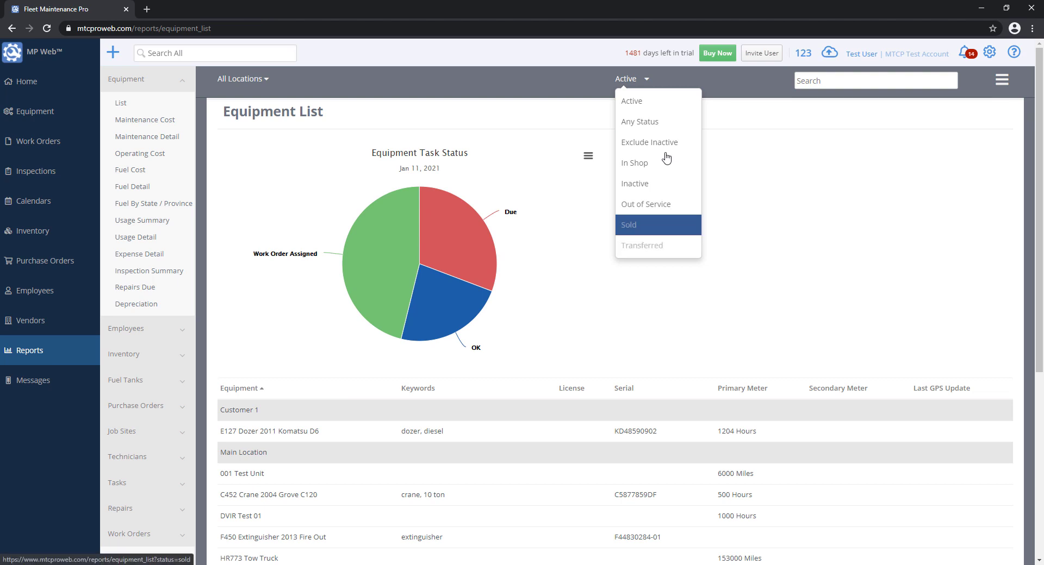
pyautogui.click(146, 121)
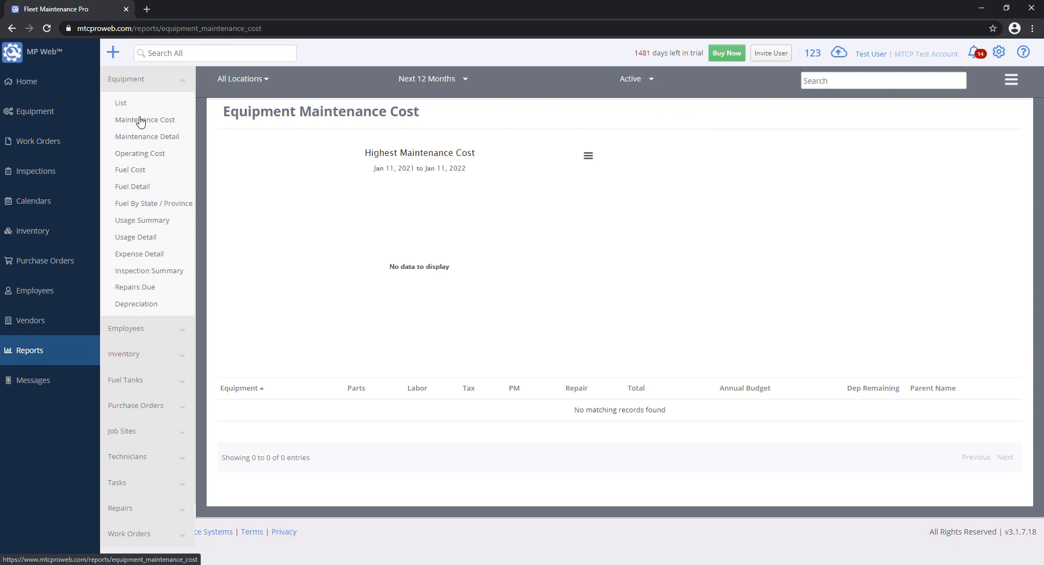
pyautogui.click(632, 81)
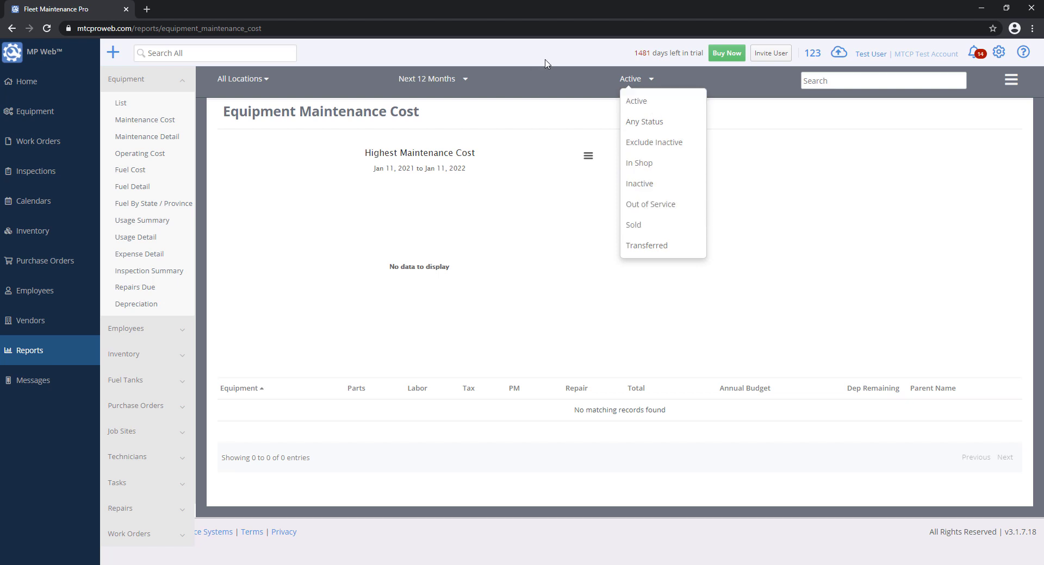
pyautogui.click(546, 64)
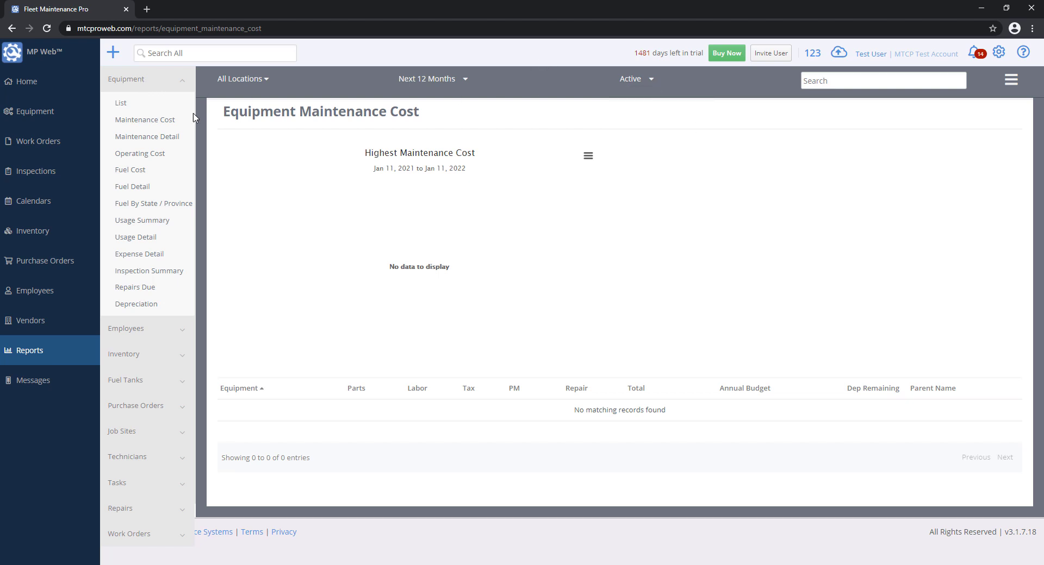
# Open the Inventory Usage Summary report and review its All Warehouses filter without changing it
pyautogui.click(128, 85)
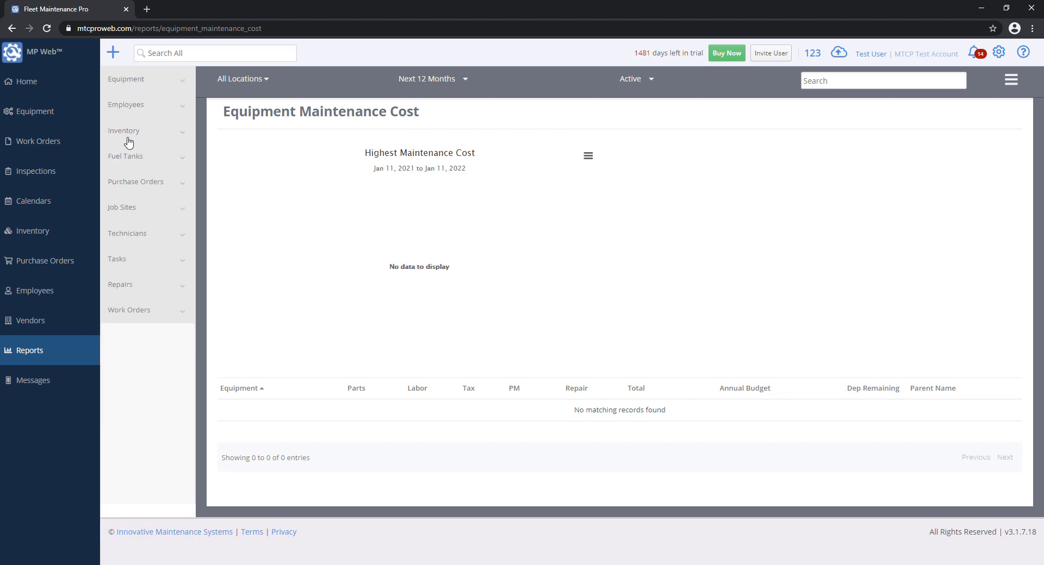
pyautogui.click(125, 133)
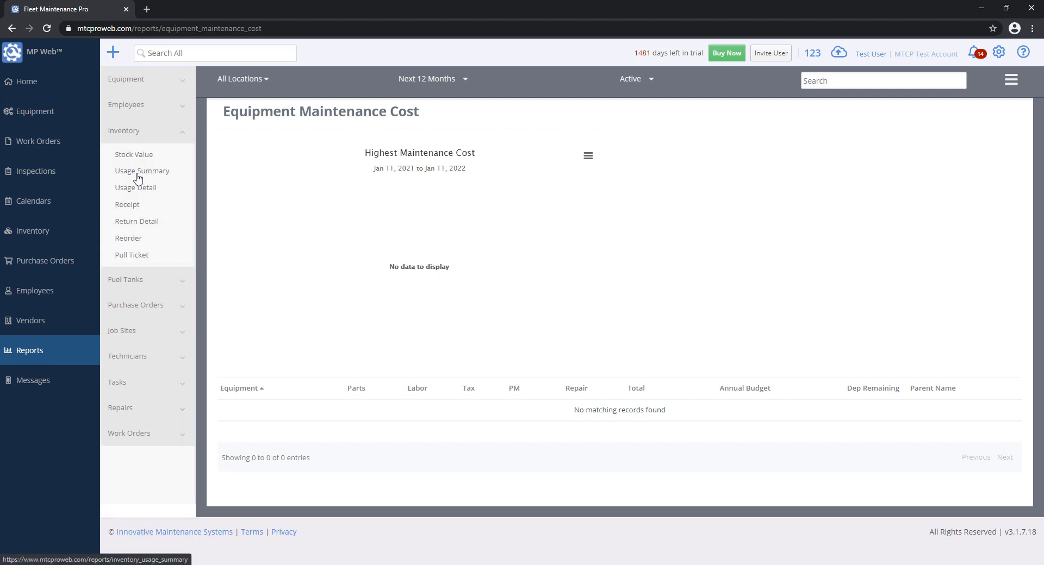
pyautogui.click(138, 173)
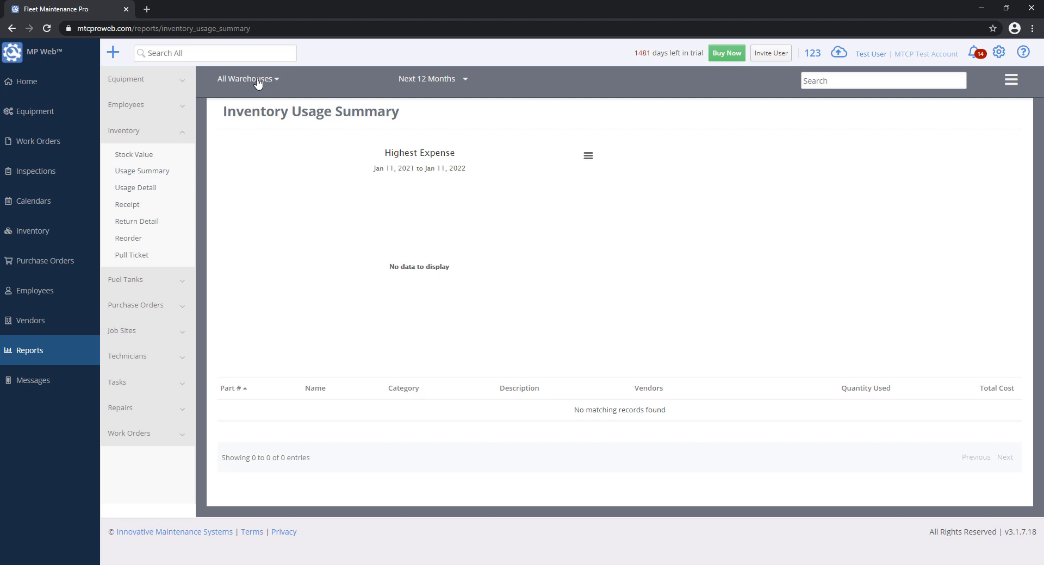
pyautogui.click(258, 80)
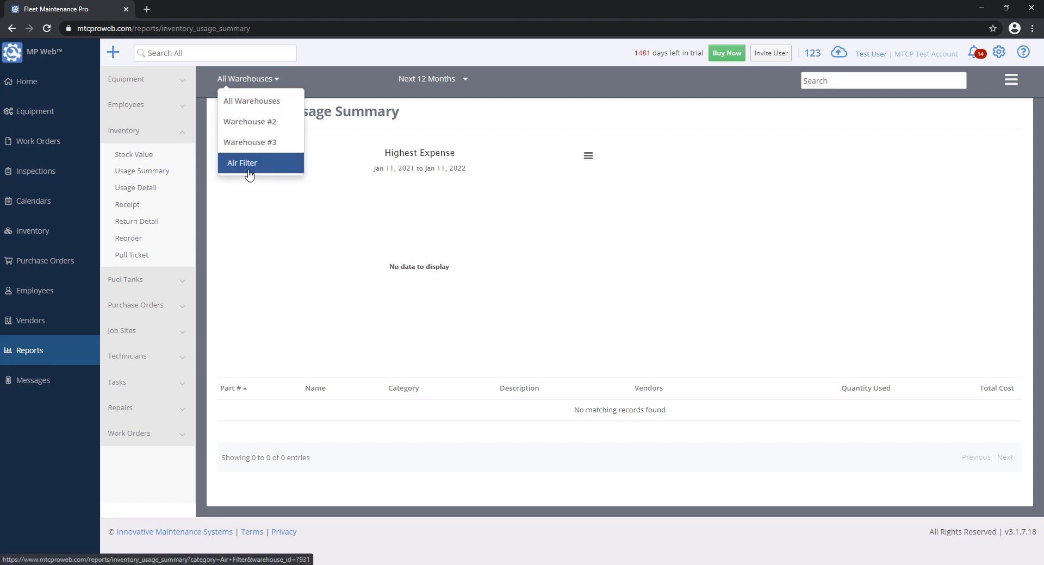
pyautogui.click(252, 79)
# Return to the Equipment List report and check its location filter choices
pyautogui.click(143, 82)
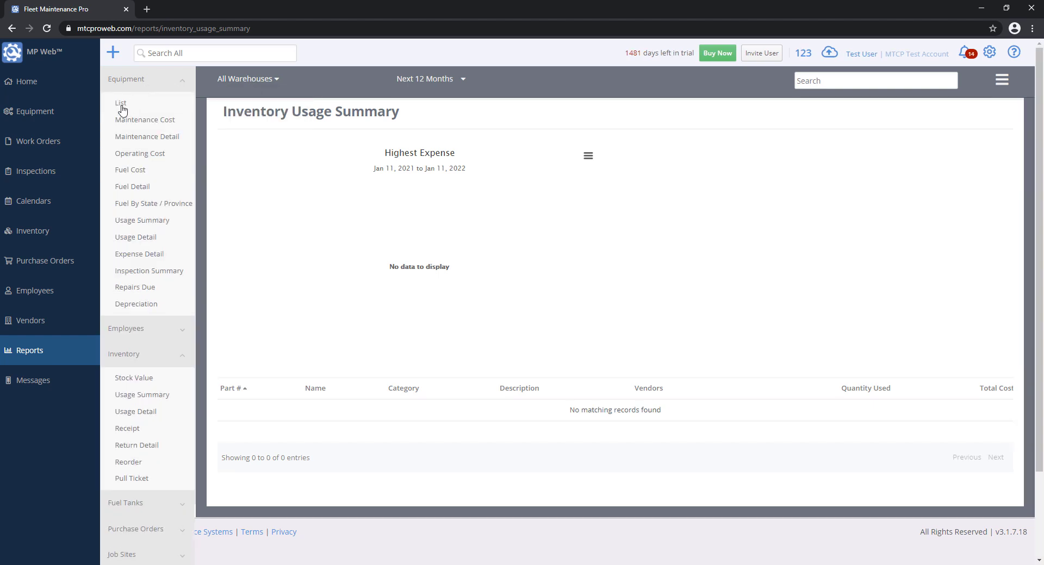
pyautogui.click(120, 103)
pyautogui.click(257, 81)
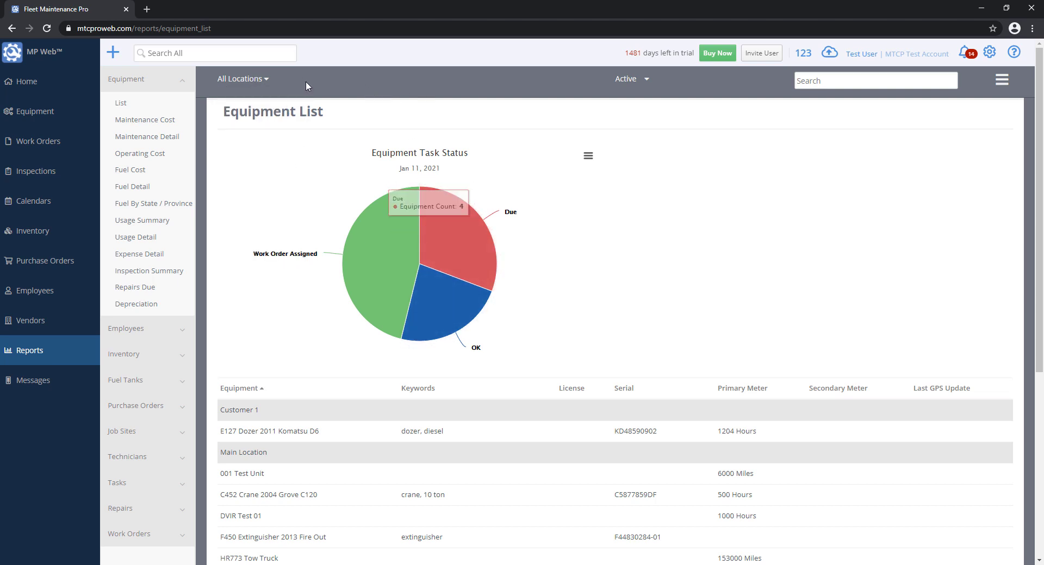
pyautogui.click(834, 82)
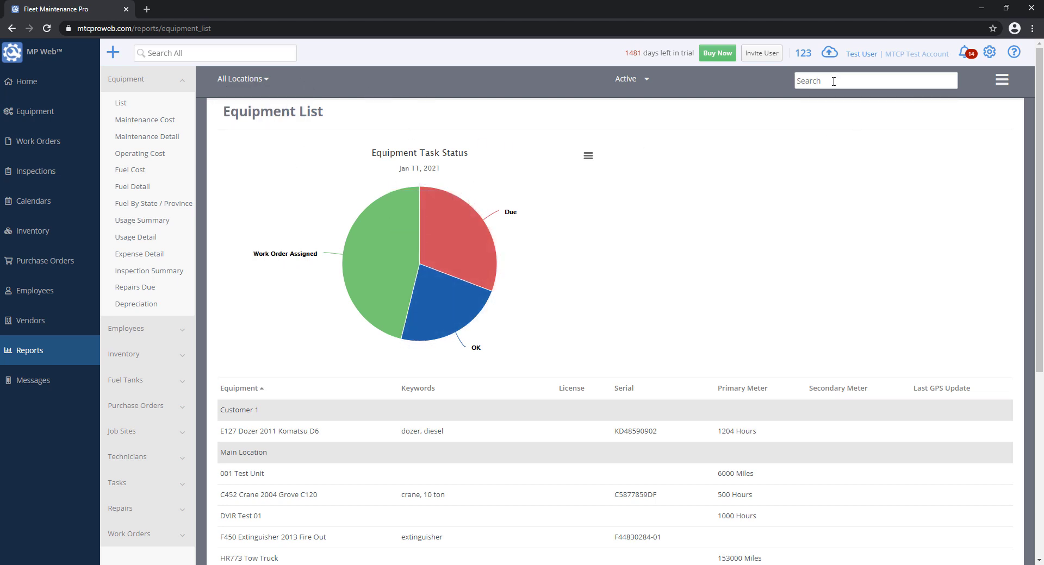
pyautogui.click(834, 82)
pyautogui.write('tow')
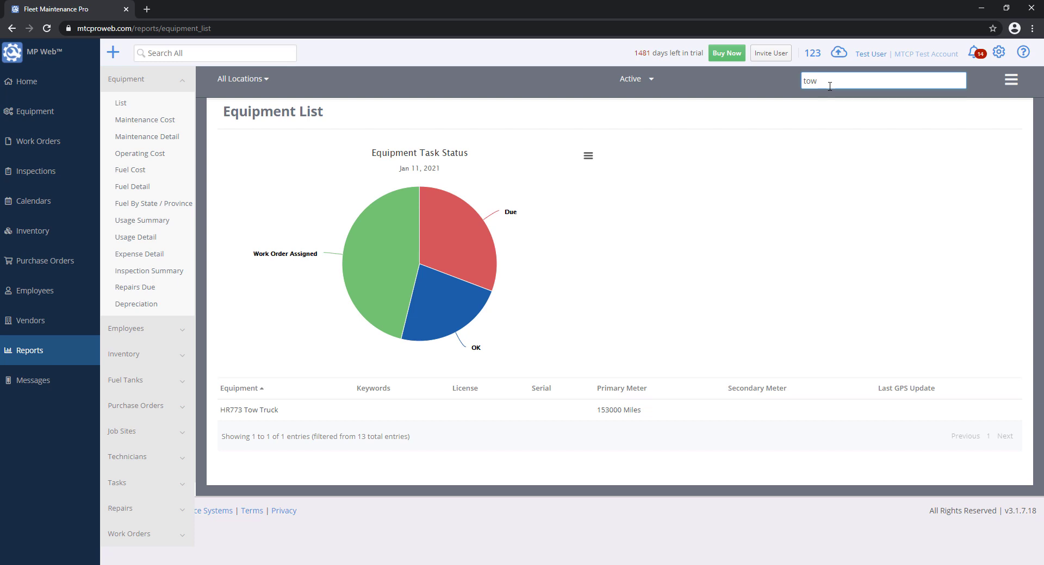
pyautogui.press('BackSpace')
pyautogui.press('BackSpace')
pyautogui.press('BackSpace')
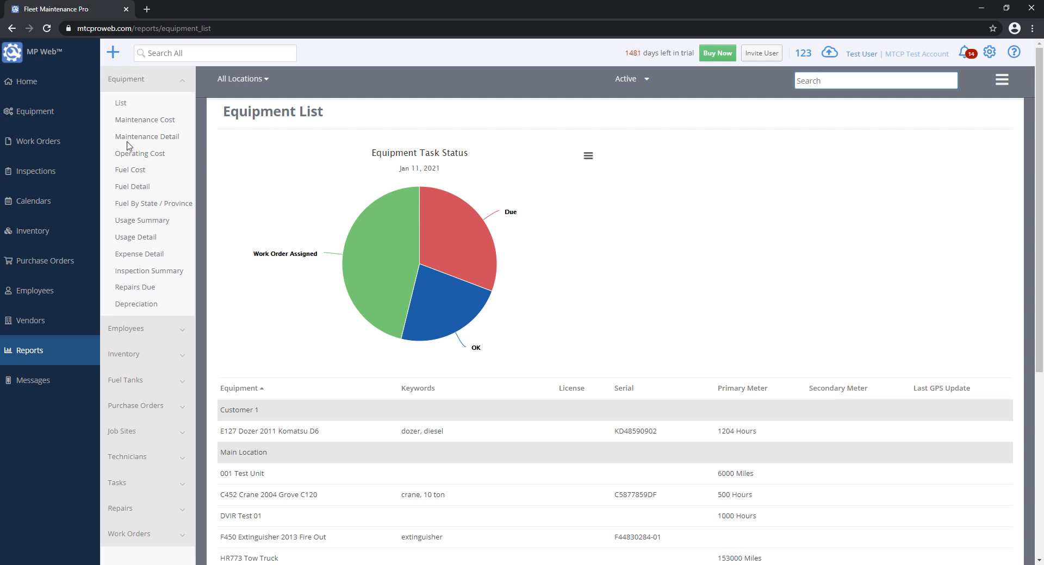
# Print the Equipment List to equipment_list.pdf, view it, then close the PDF tab
pyautogui.click(1002, 82)
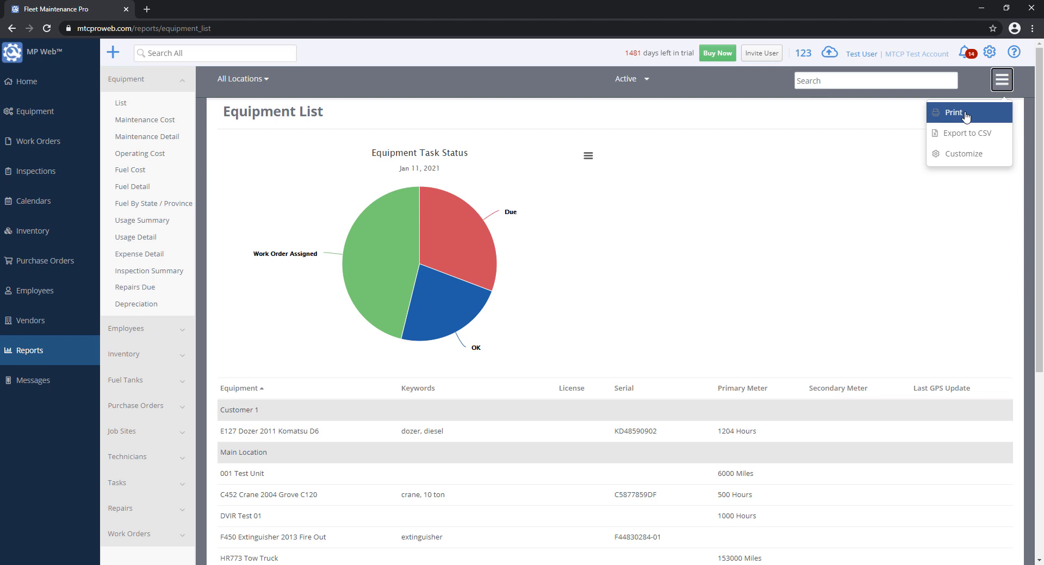
pyautogui.click(953, 112)
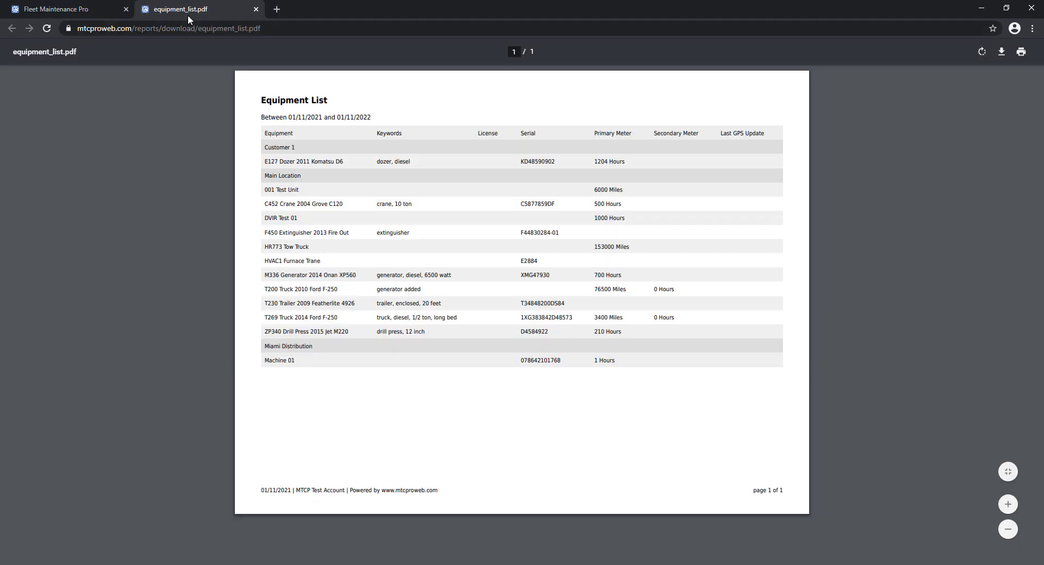
pyautogui.click(256, 10)
pyautogui.click(992, 83)
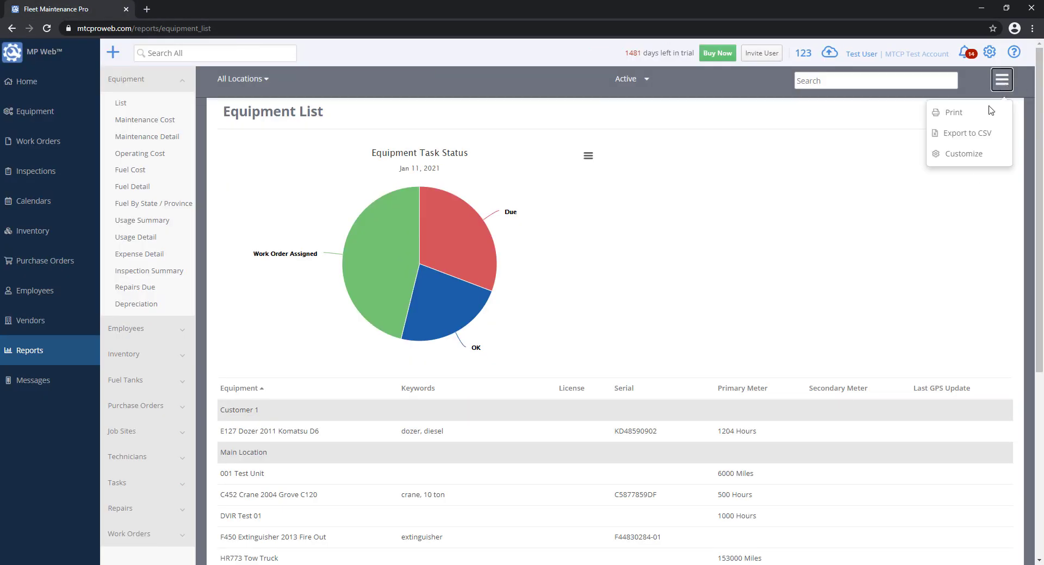
# Open the Equipment List's Customize Report settings, inspect Display Length, then cancel unchanged
pyautogui.click(989, 155)
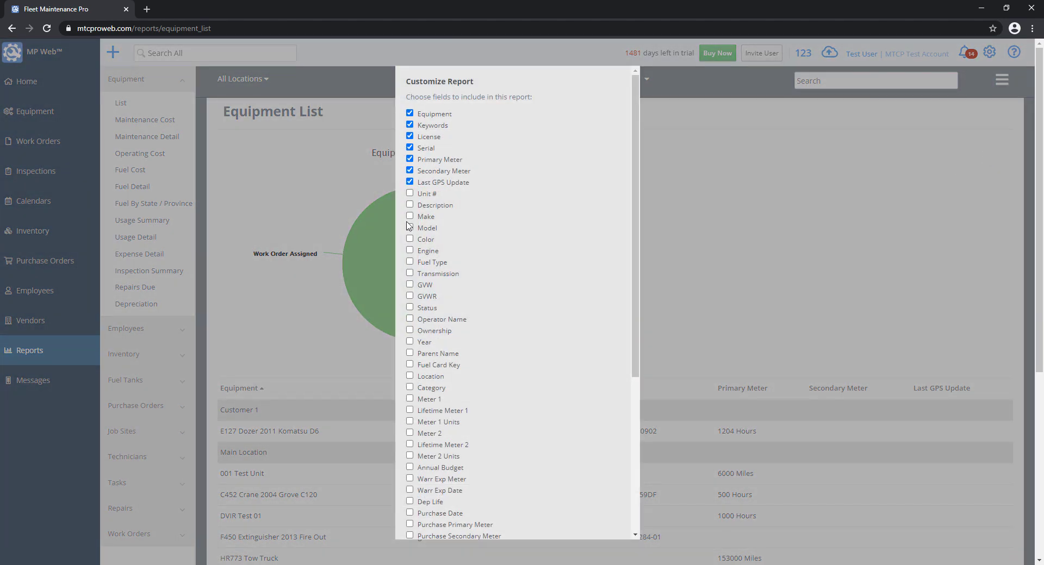
pyautogui.moveTo(638, 138); pyautogui.dragTo(579, 294)
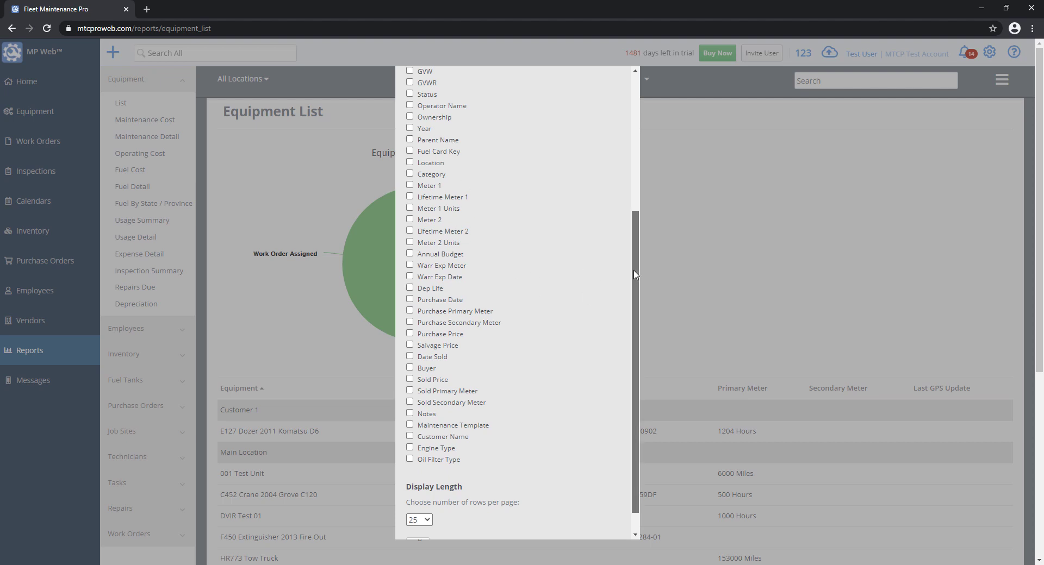
pyautogui.scroll(-1, 634, 275)
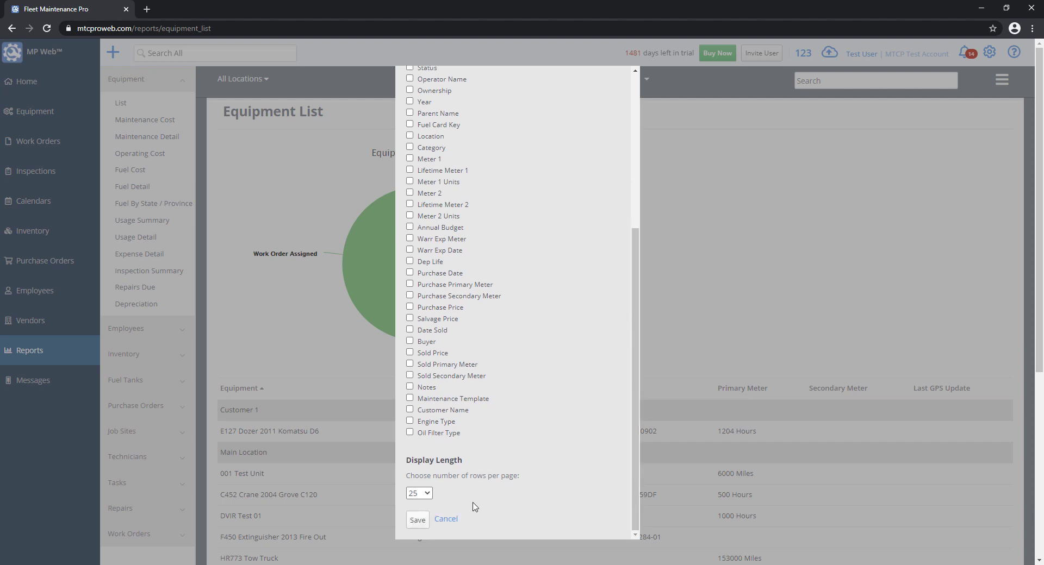
pyautogui.click(424, 495)
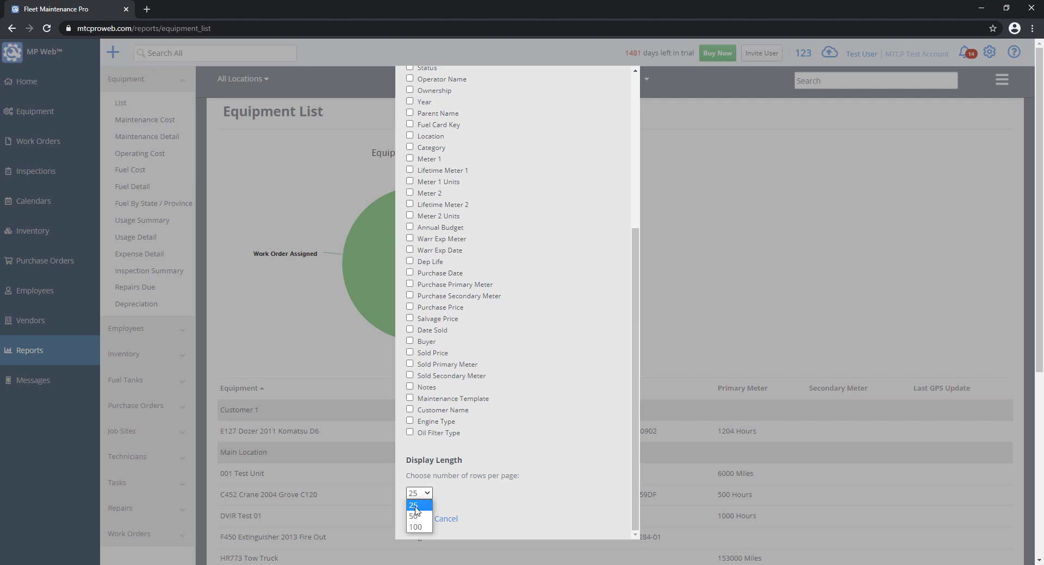
pyautogui.click(443, 511)
pyautogui.click(445, 520)
# Reopen Customize Report and set the Display Length to 100 rows per page
pyautogui.moveTo(1039, 182); pyautogui.dragTo(1031, 431)
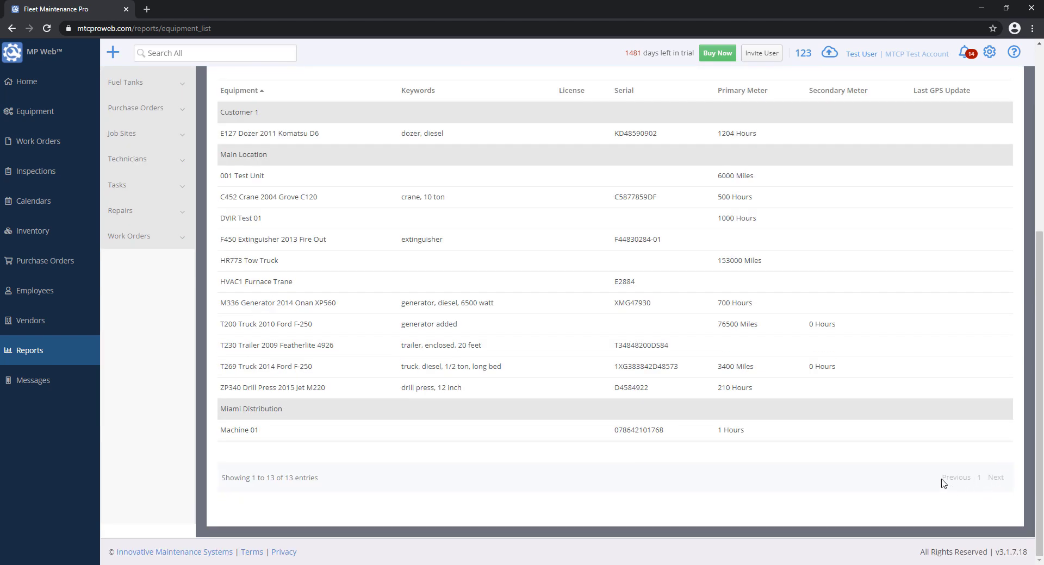
pyautogui.scroll(6, 956, 446)
pyautogui.click(1002, 81)
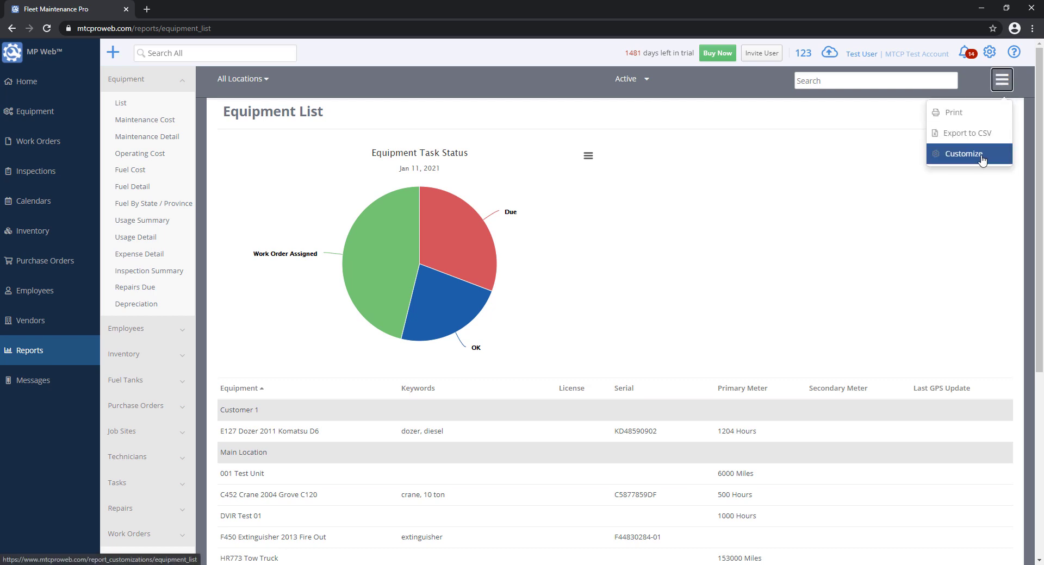
pyautogui.click(973, 154)
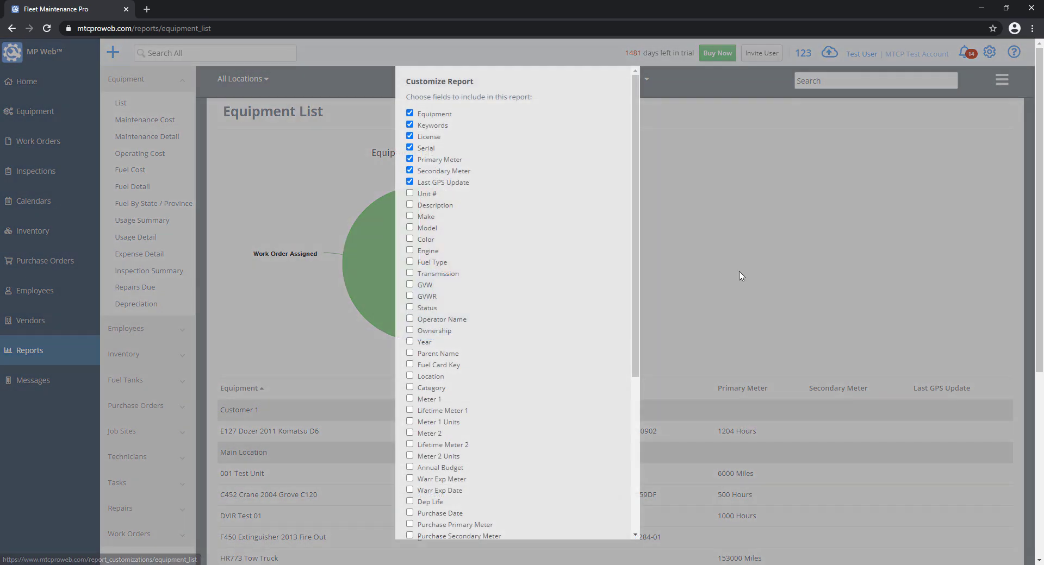
pyautogui.scroll(-8, 582, 395)
pyautogui.click(427, 495)
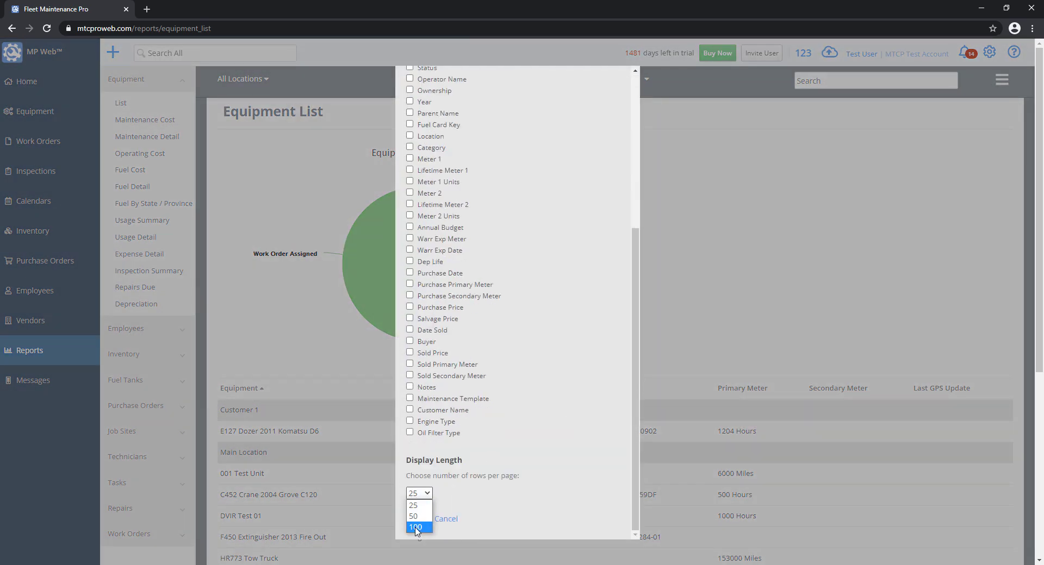
pyautogui.click(417, 527)
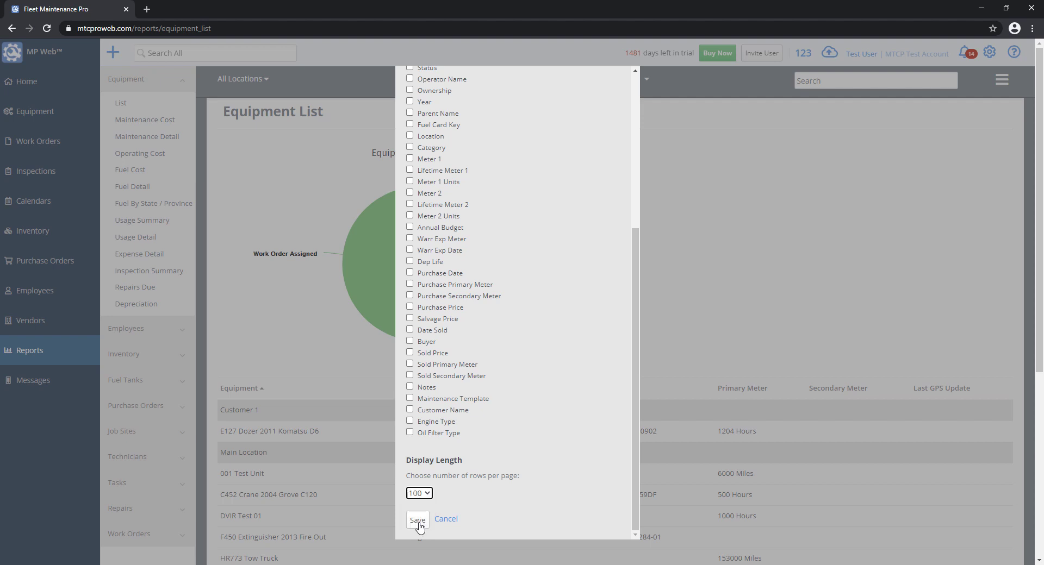